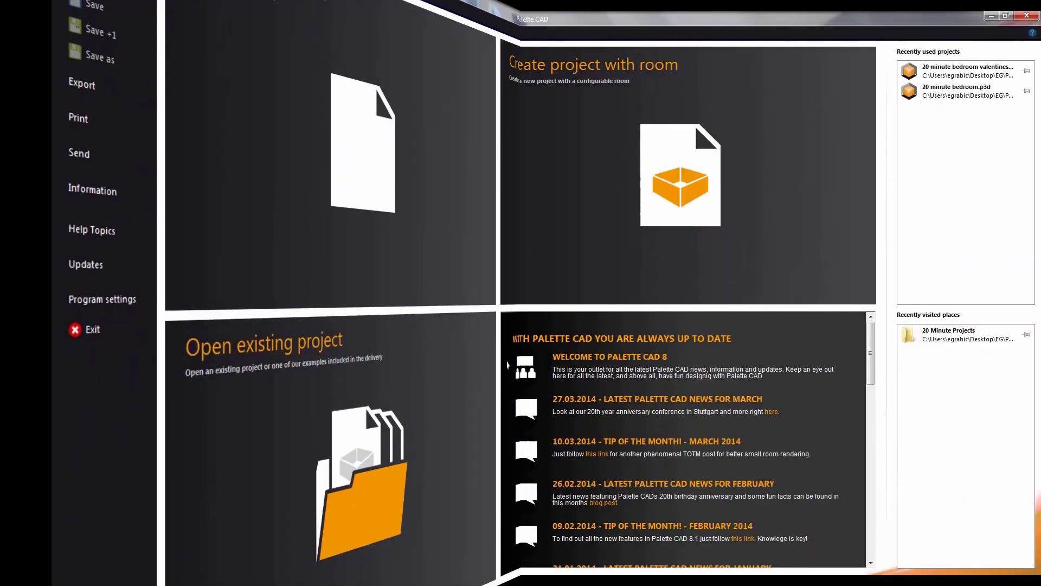
- Start a new project with the B-shaped room, rotated and mirrored so the notch sits at lower left
{"action": "left_click", "coordinate": [614, 210]}
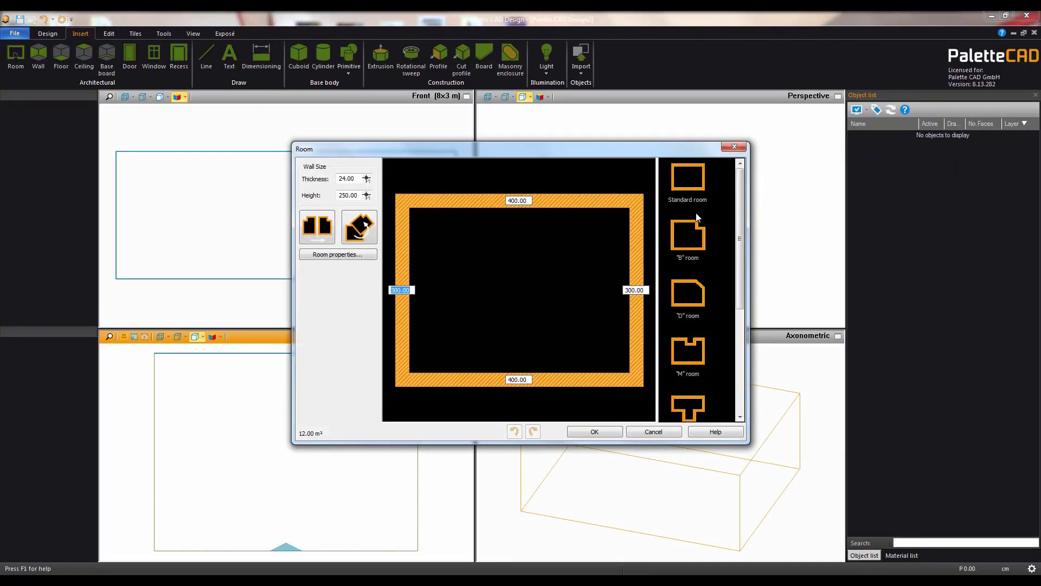
{"action": "mouse_move", "coordinate": [740, 285]}
{"action": "left_mouse_down"}
{"action": "mouse_move", "coordinate": [744, 387]}
{"action": "mouse_move", "coordinate": [756, 282]}
{"action": "left_mouse_up"}
{"action": "left_click", "coordinate": [693, 247]}
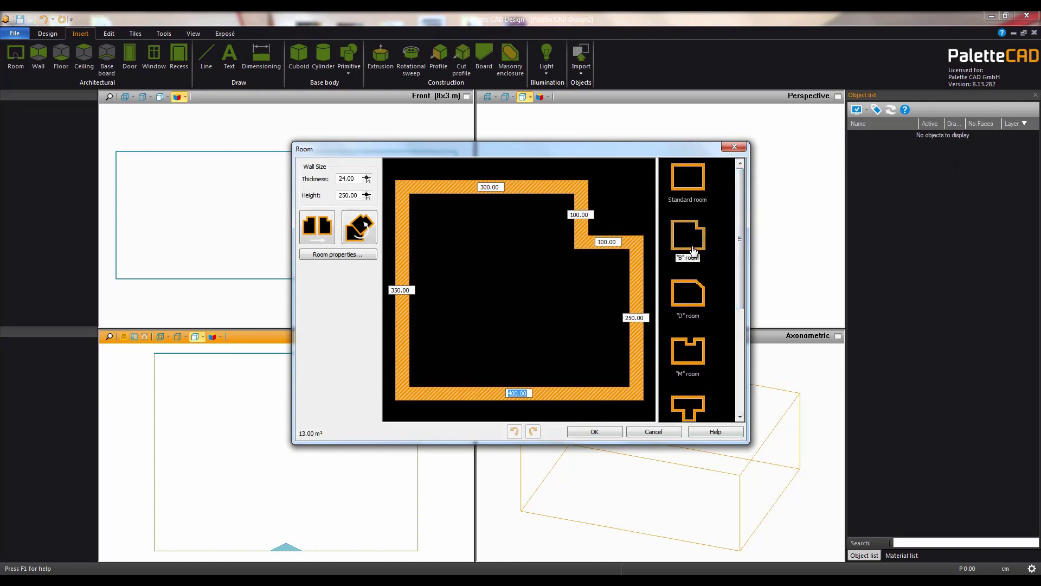
{"action": "left_click", "coordinate": [353, 230]}
{"action": "left_click", "coordinate": [353, 230]}
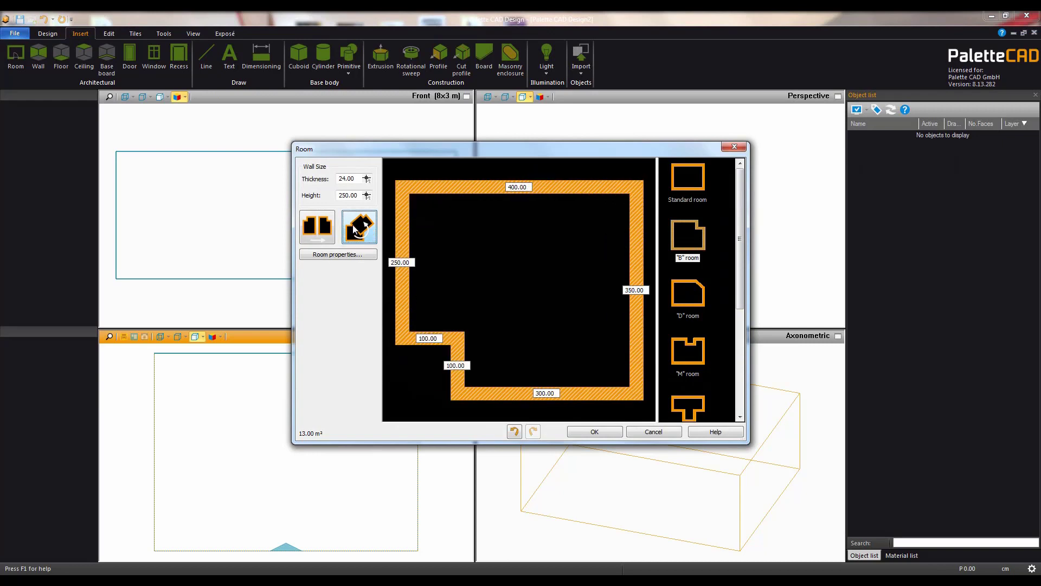
{"action": "left_click", "coordinate": [323, 230]}
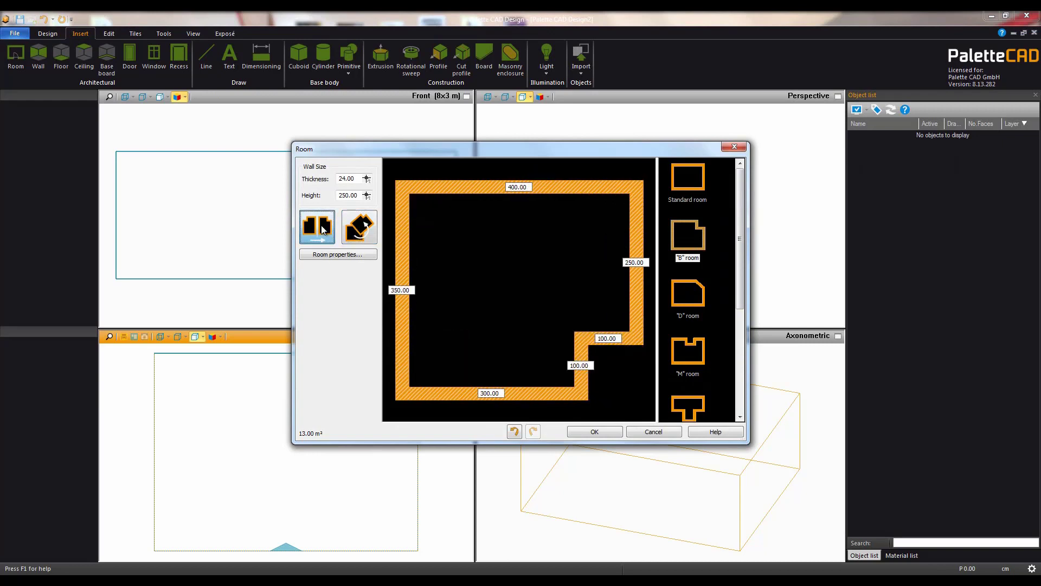
{"action": "left_click", "coordinate": [323, 230]}
- Set the walls to 460 wide, 288 cm right and 360 cm bottom, totalling 12.25 m²
{"action": "left_click", "coordinate": [640, 290]}
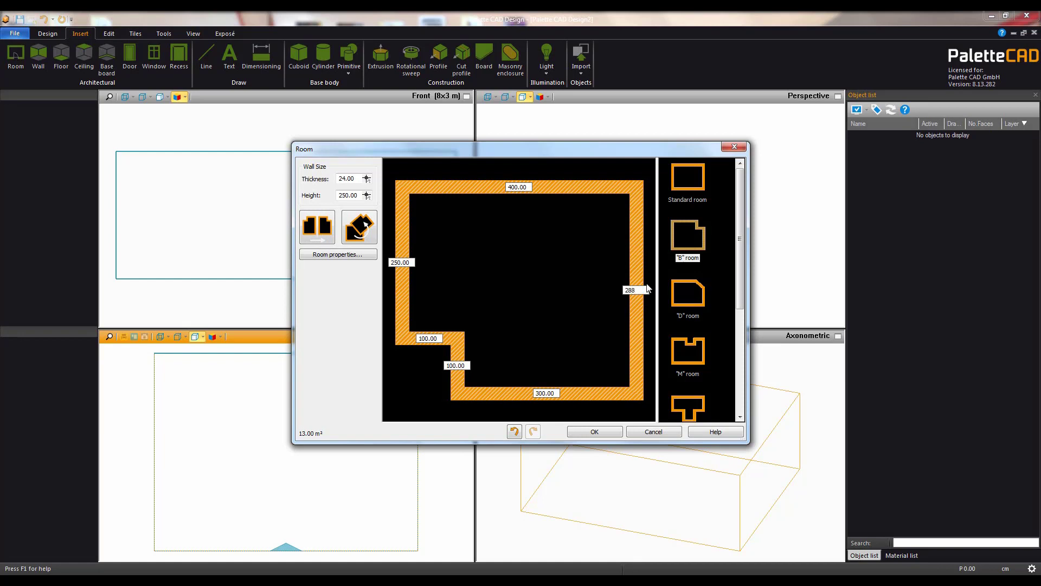
{"action": "key", "text": "Tab"}
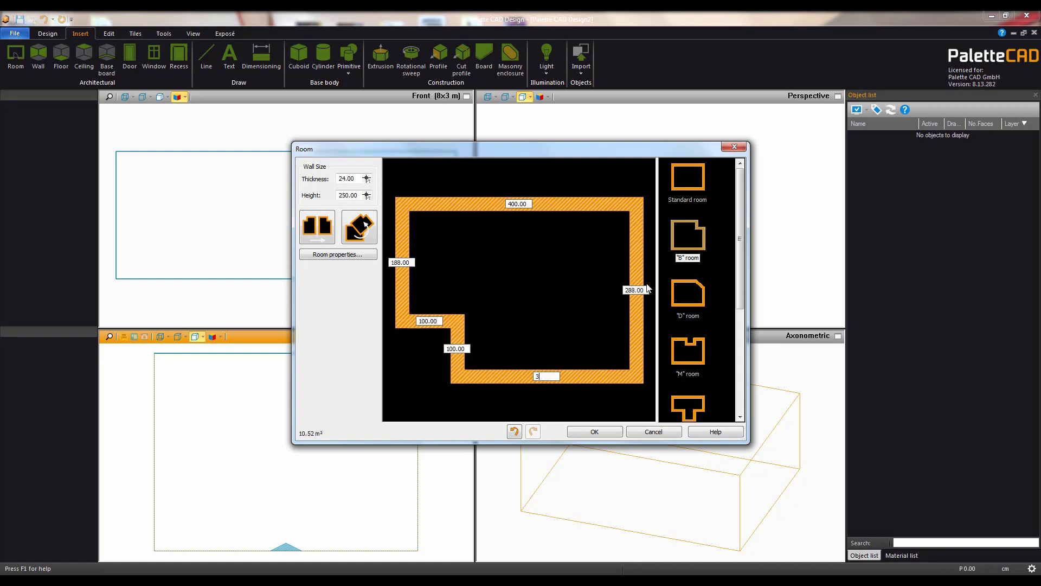
{"action": "left_click", "coordinate": [437, 321]}
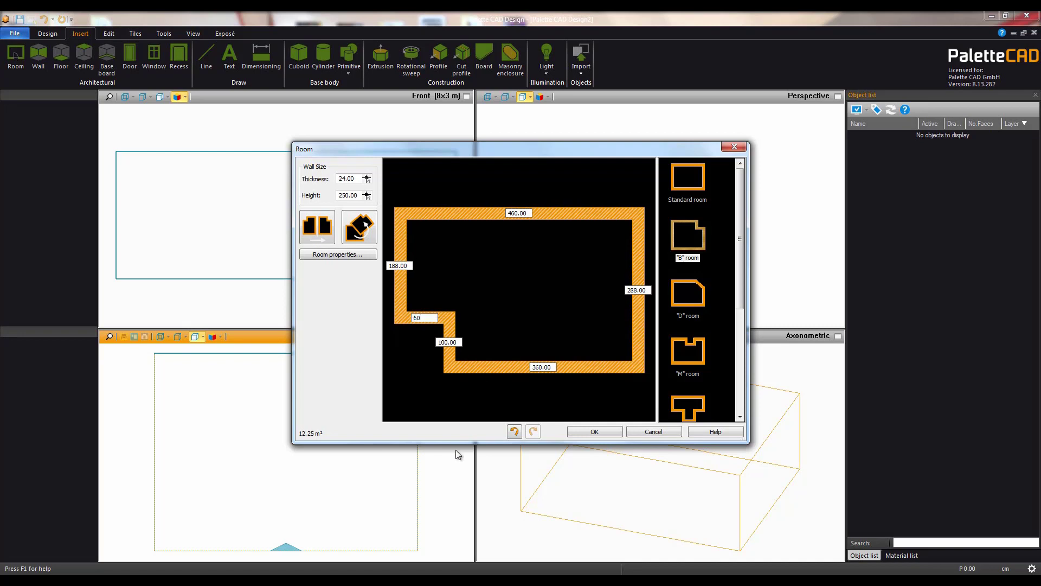
- Create the room, then put a 120 × 100 cm window into the right wall, Wall6
{"action": "left_click", "coordinate": [602, 436]}
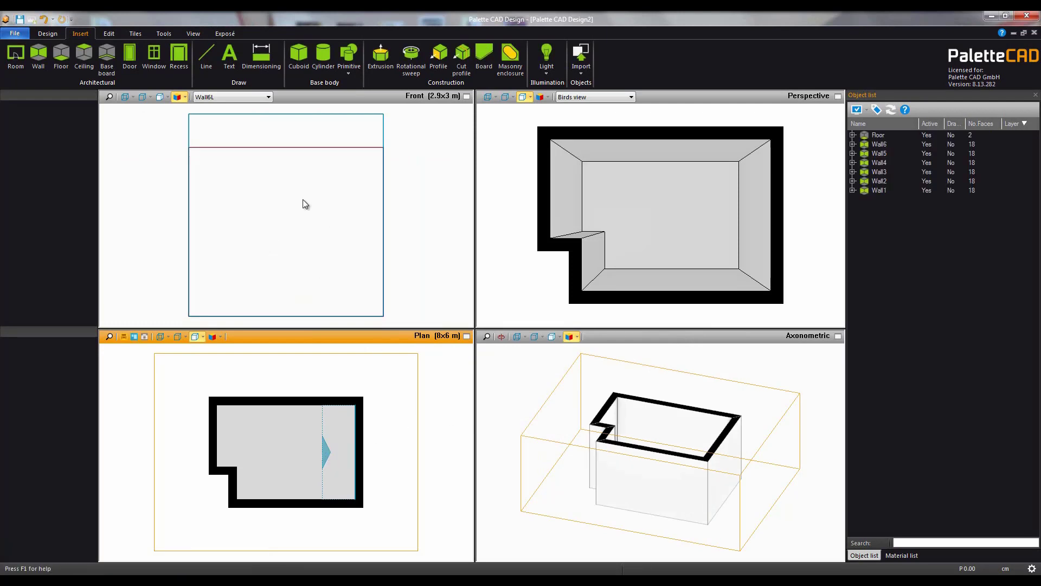
{"action": "left_click", "coordinate": [152, 54]}
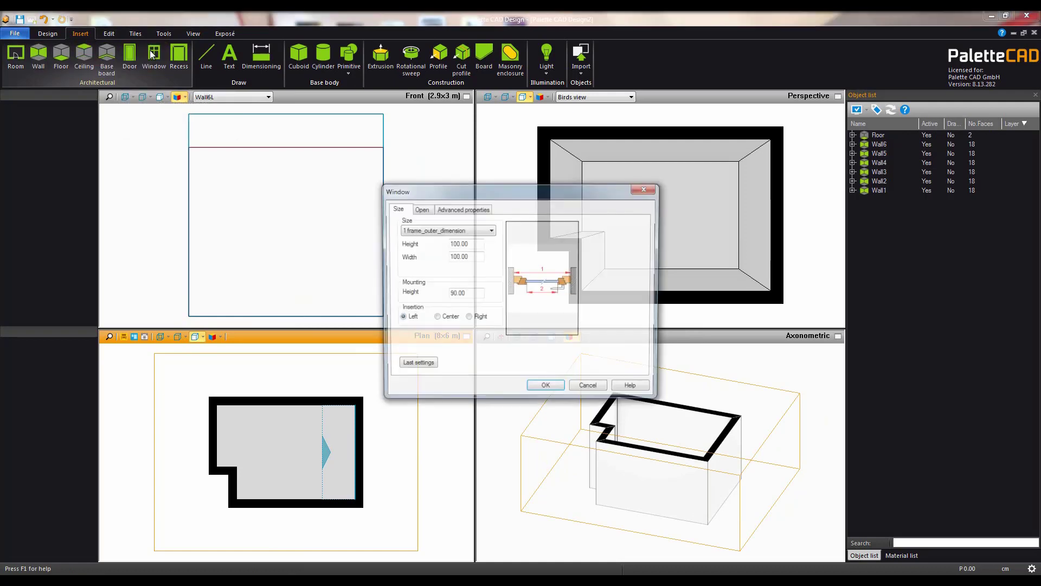
{"action": "double_click", "coordinate": [473, 255]}
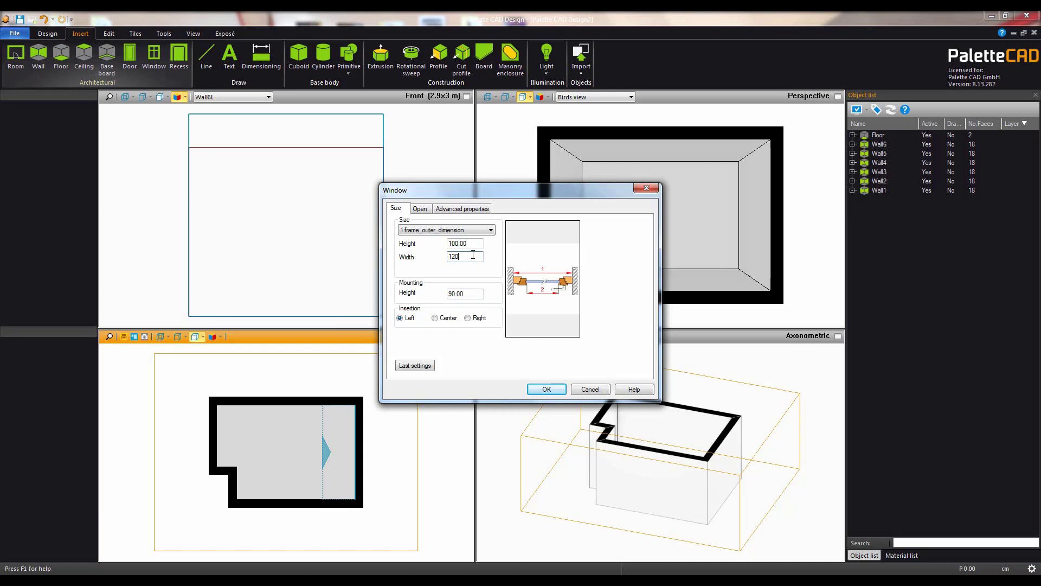
{"action": "left_click", "coordinate": [546, 389]}
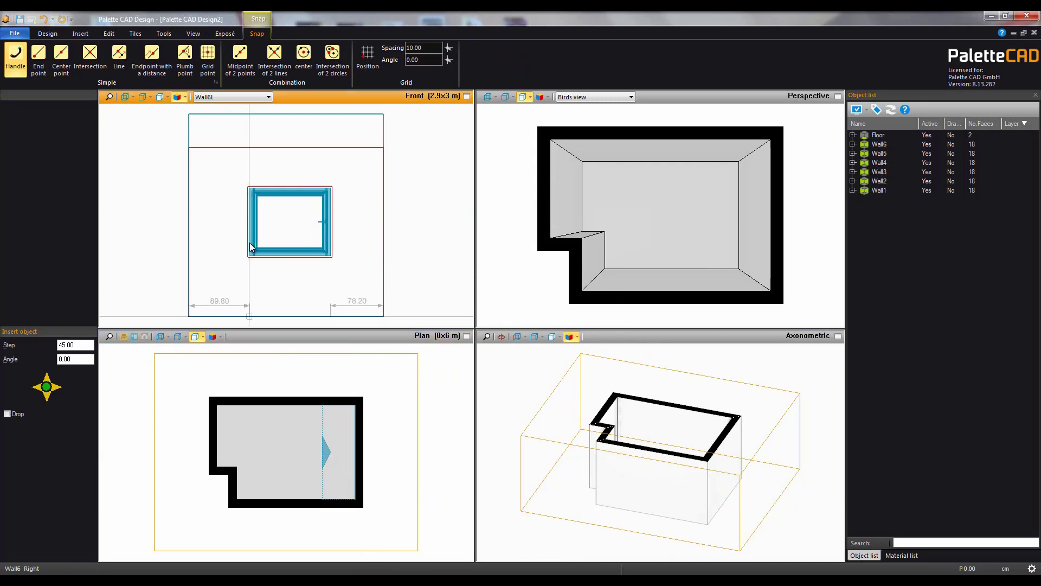
{"action": "left_click", "coordinate": [246, 242]}
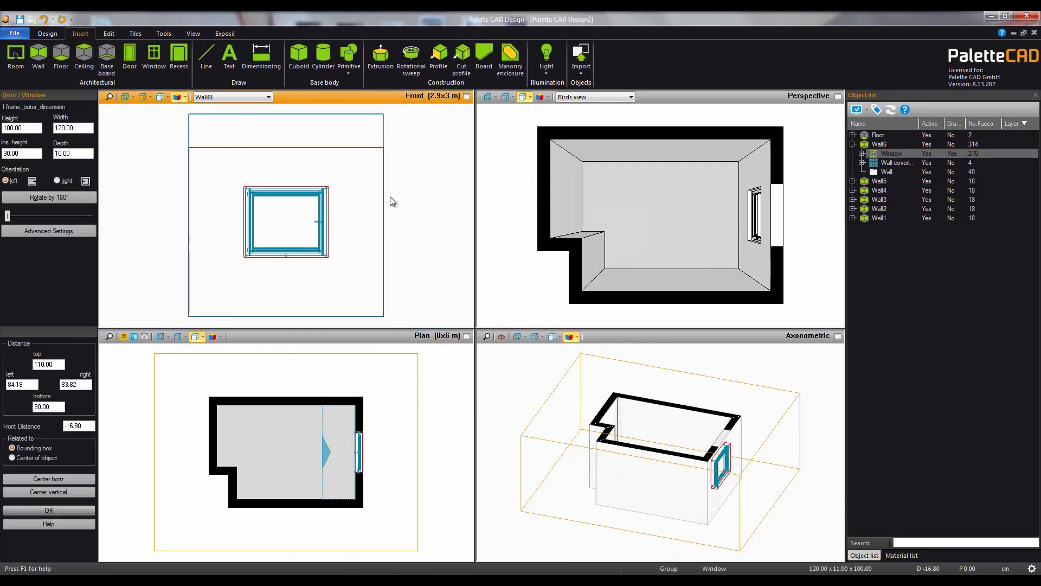
- Choose the Door from Presentation > Bathrooms > Quick Bathroom in the object catalogues
{"action": "left_click", "coordinate": [215, 437]}
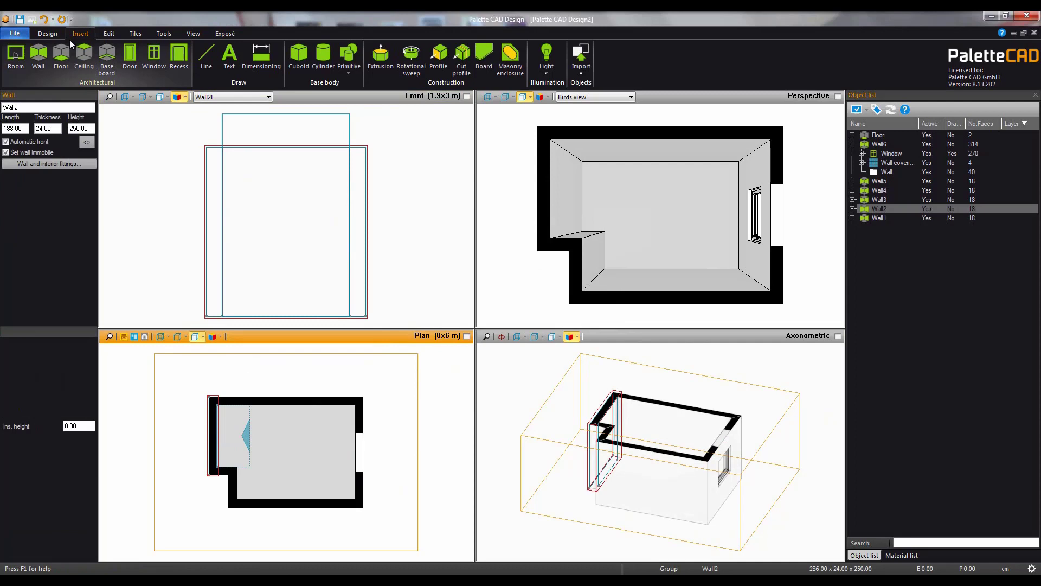
{"action": "left_click", "coordinate": [53, 35]}
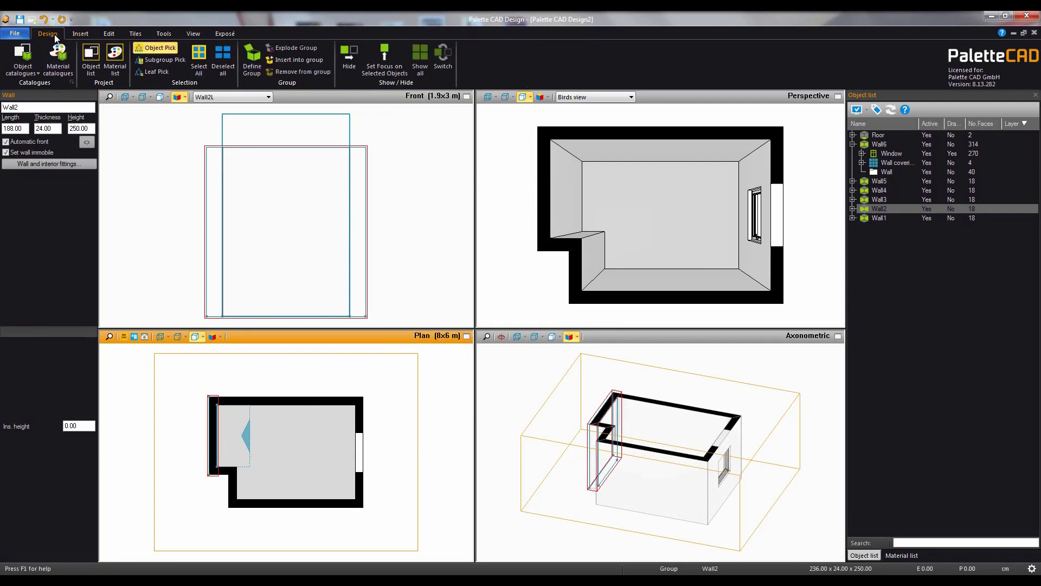
{"action": "left_click", "coordinate": [23, 55]}
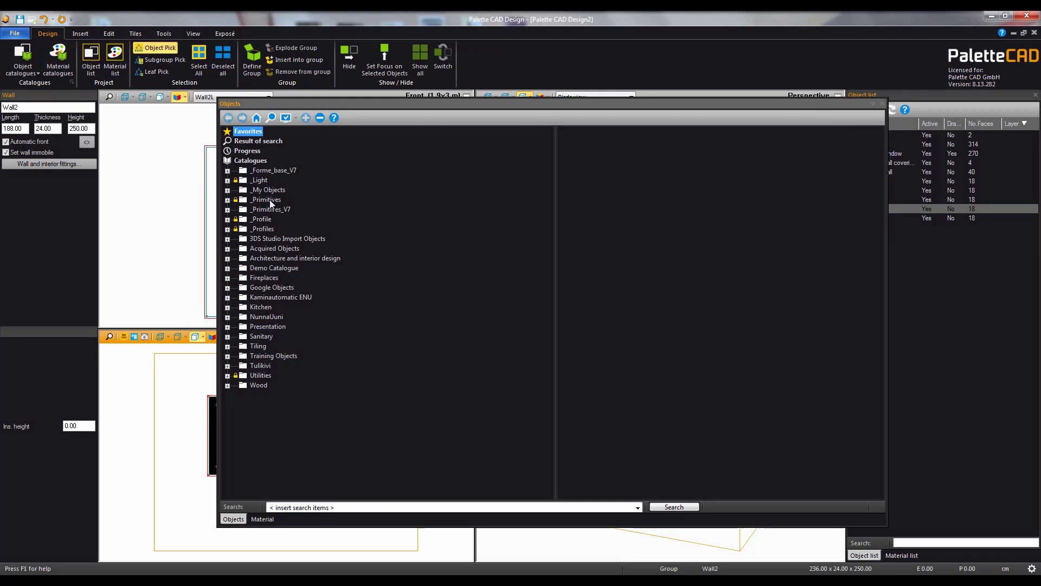
{"action": "left_click", "coordinate": [283, 327]}
{"action": "double_click", "coordinate": [682, 189]}
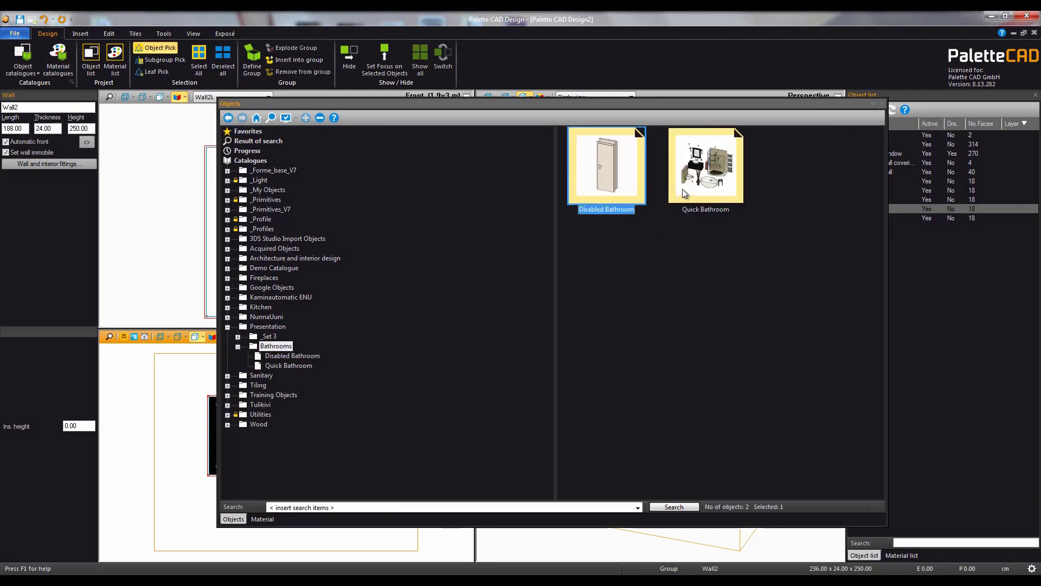
{"action": "double_click", "coordinate": [700, 176]}
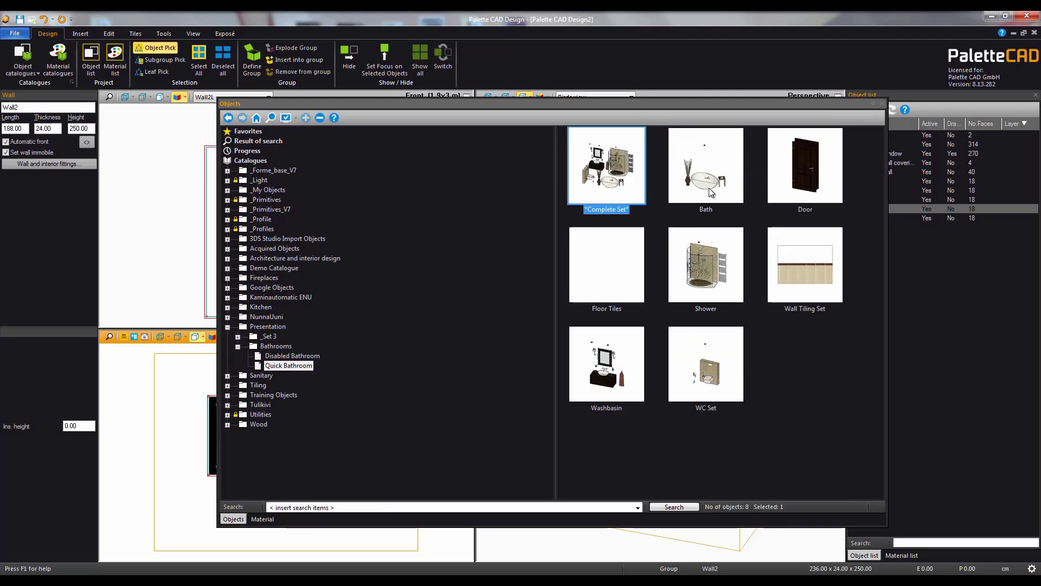
{"action": "double_click", "coordinate": [796, 159]}
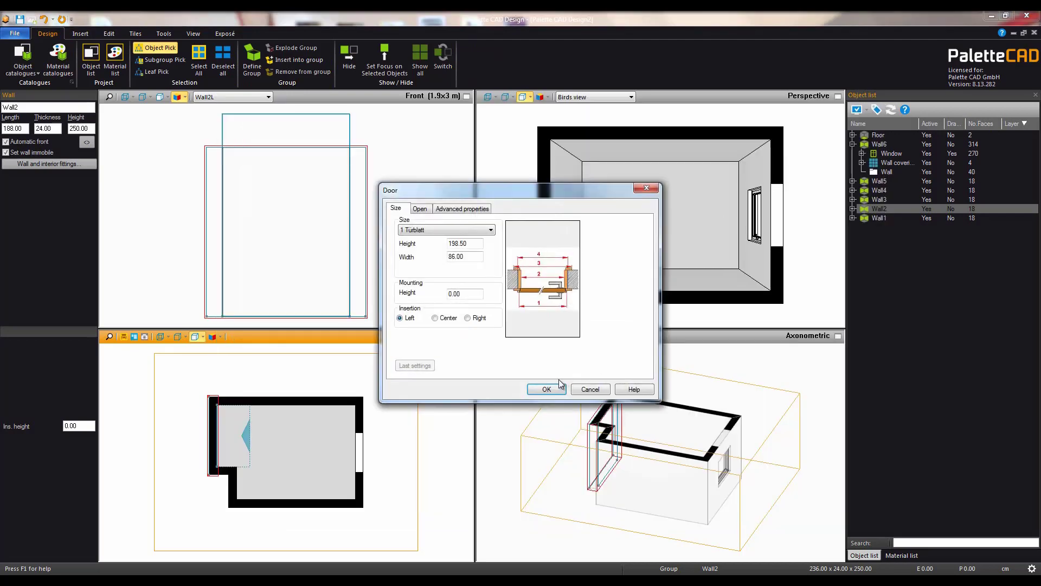
- Place the 198.5 × 86 cm door in Wall2, 30 cm from its left edge
{"action": "left_click", "coordinate": [547, 389]}
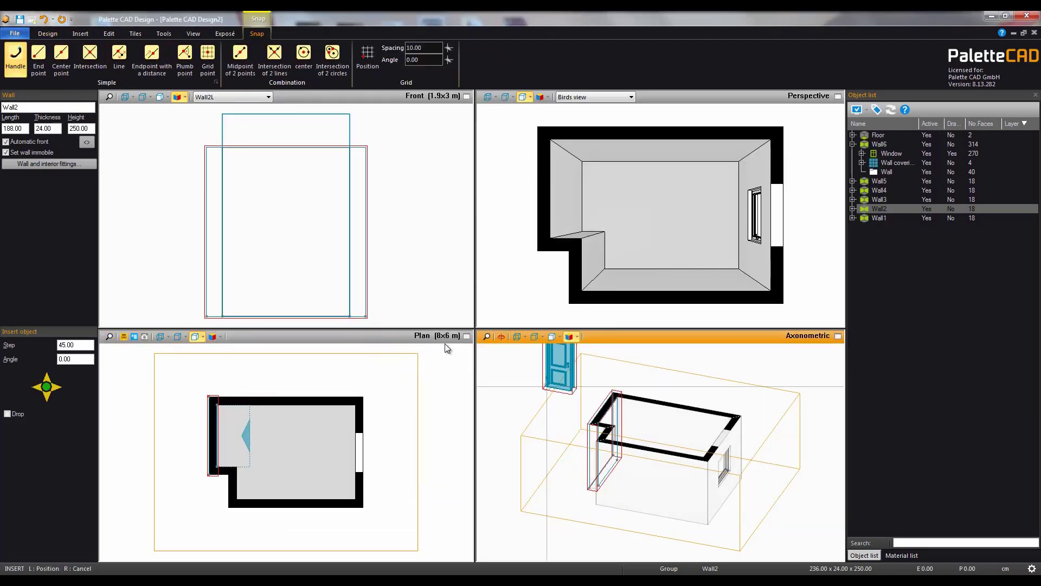
{"action": "left_click", "coordinate": [259, 306]}
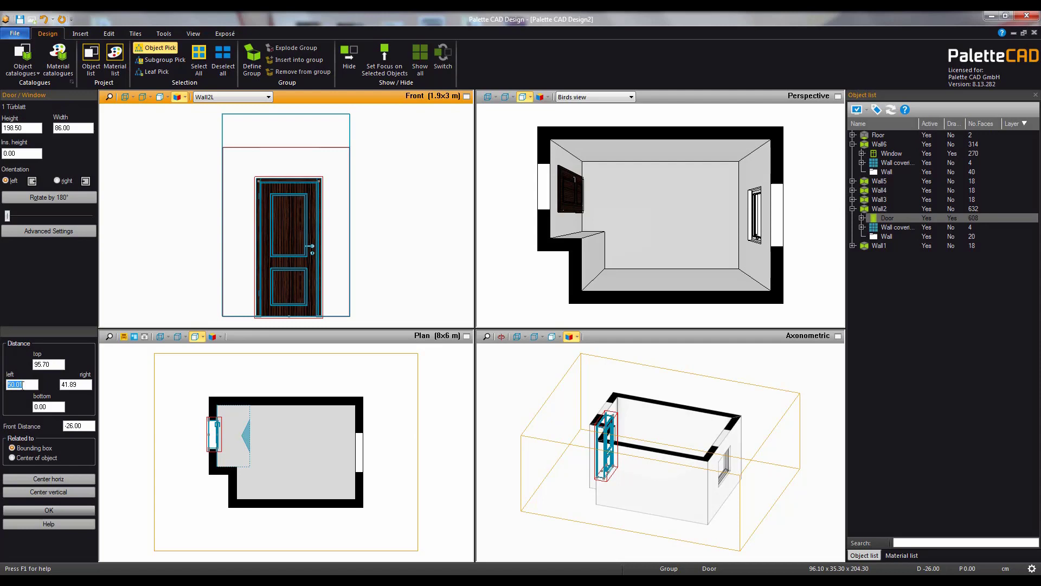
{"action": "key", "text": "Tab"}
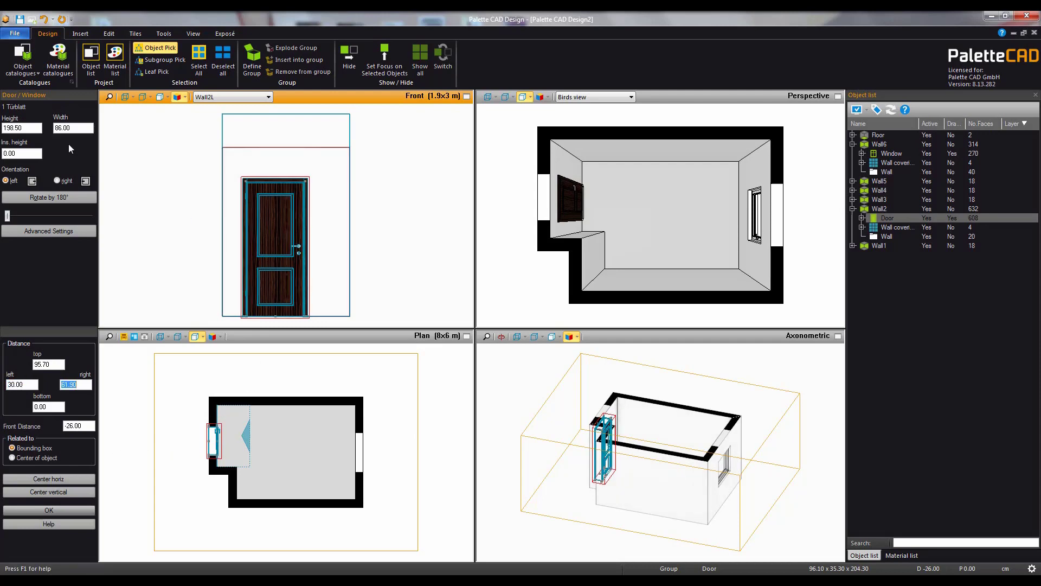
- Insert the Quick Bathroom WC Set, rotated into the room's lower-left corner
{"action": "left_click", "coordinate": [24, 51]}
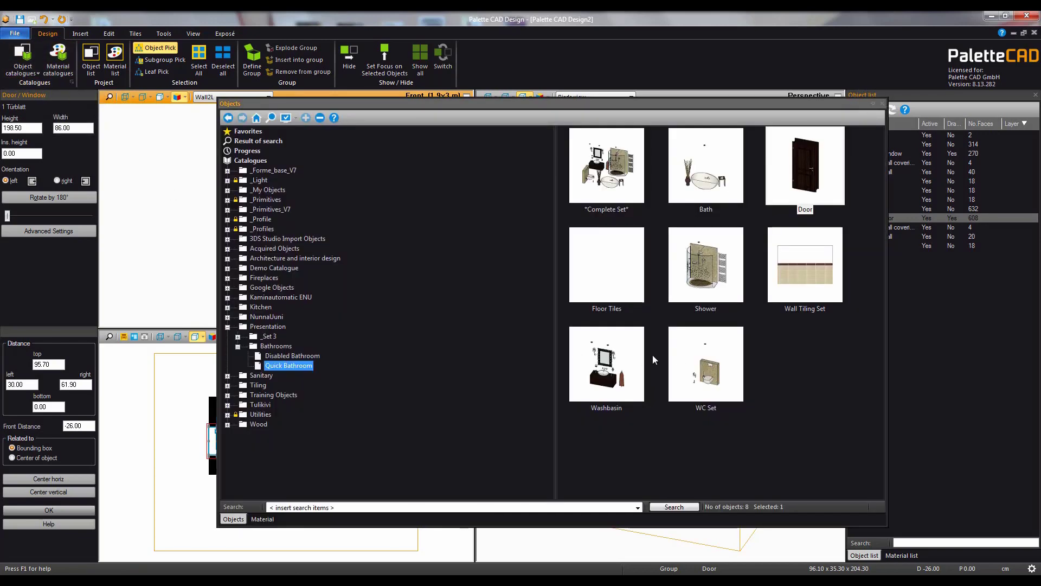
{"action": "double_click", "coordinate": [711, 371]}
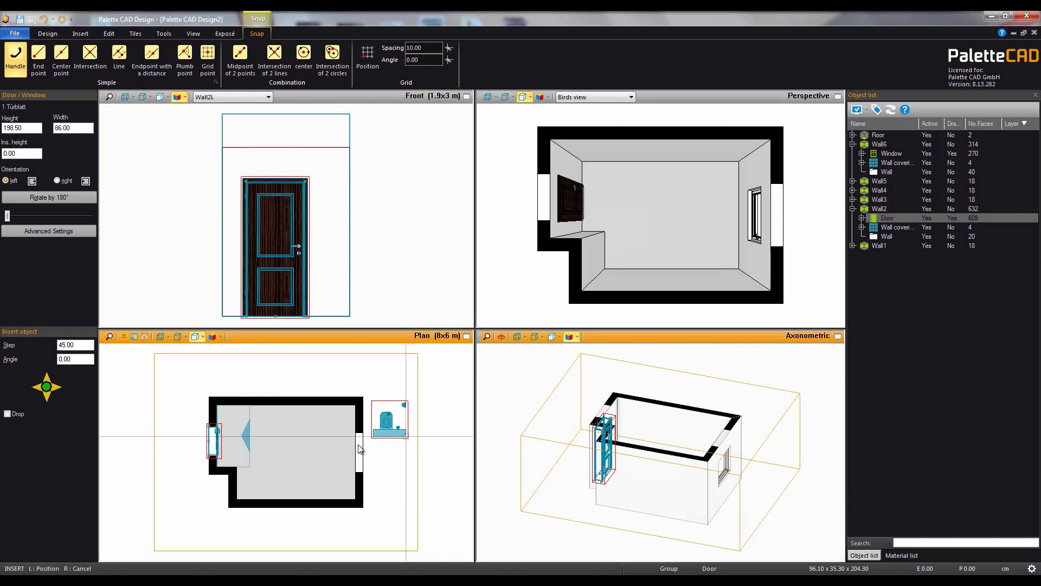
{"action": "scroll", "coordinate": [293, 461], "scroll_direction": "down", "scroll_amount": 2}
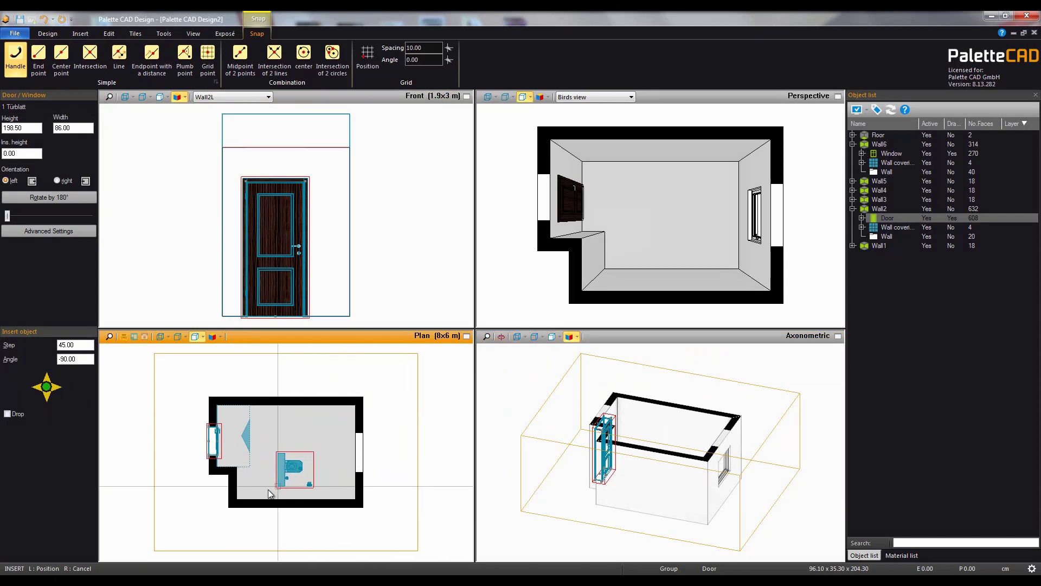
{"action": "left_click", "coordinate": [239, 500]}
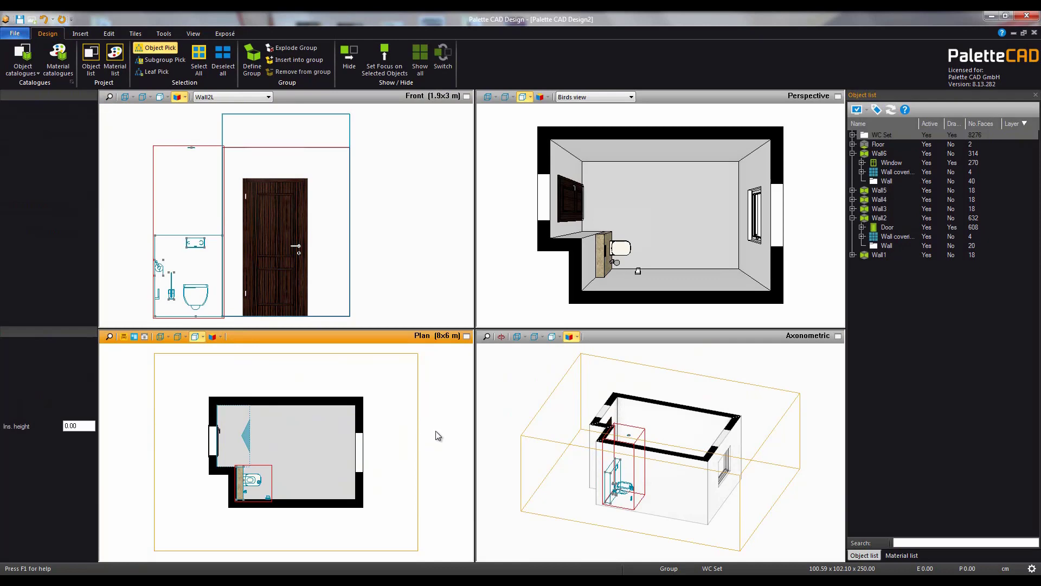
- Place the Bath along the bottom wall in the room's lower right
{"action": "left_click", "coordinate": [23, 57]}
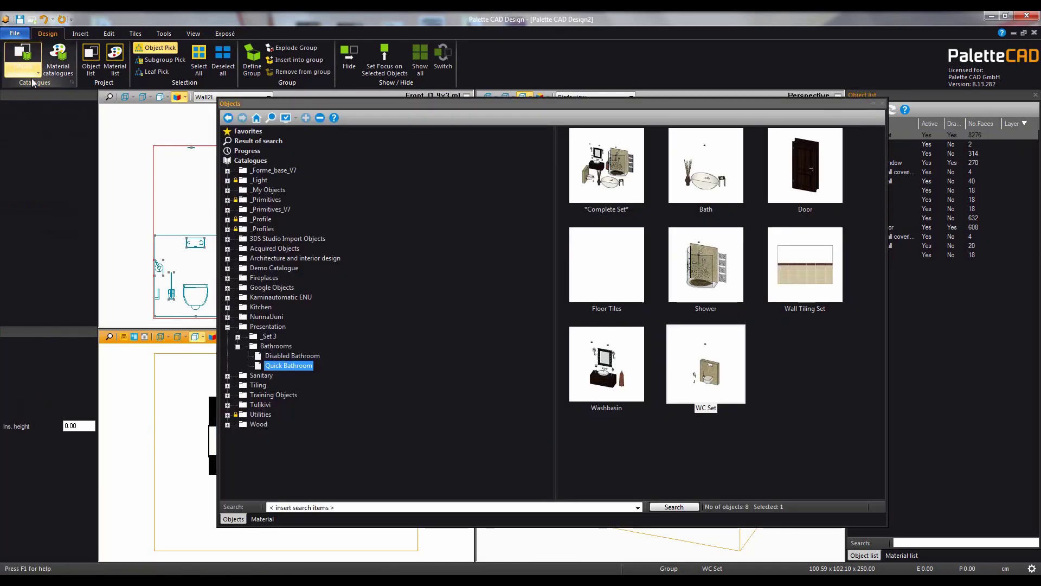
{"action": "double_click", "coordinate": [706, 367]}
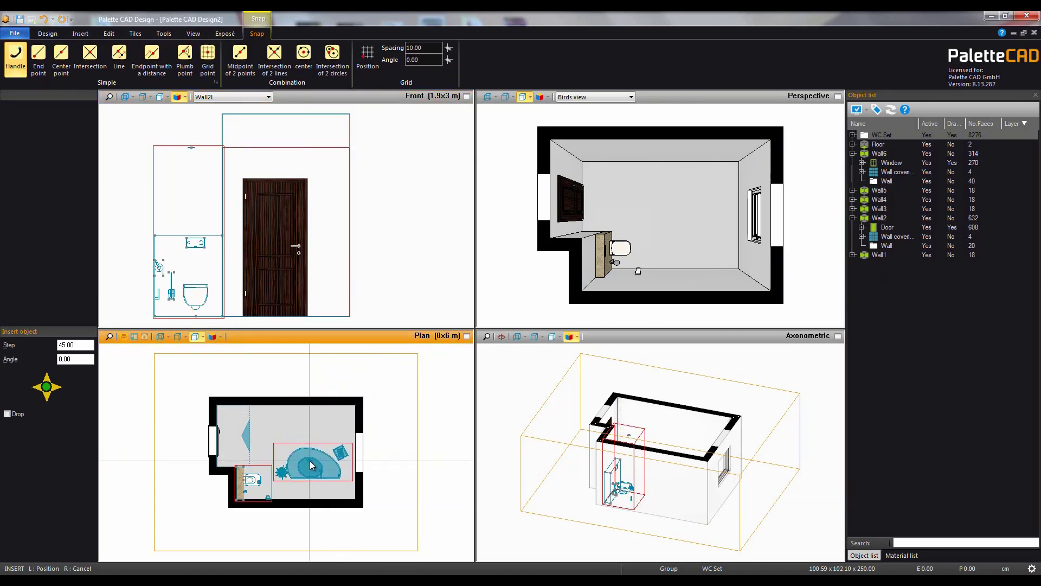
{"action": "left_click", "coordinate": [314, 483]}
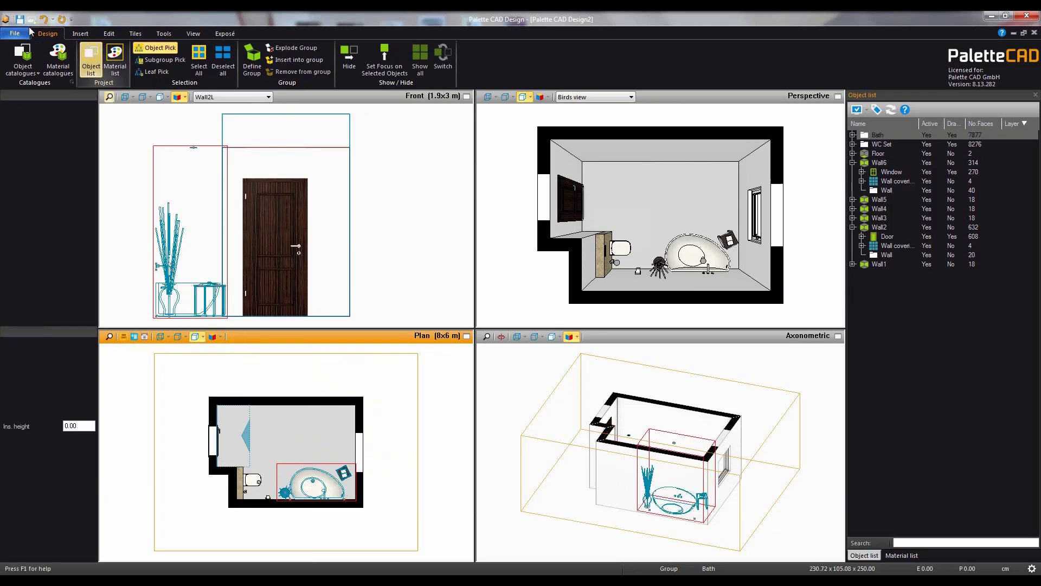
- Place the Shower in the upper-right corner against the top wall, then bring in the Washbasin
{"action": "left_click", "coordinate": [21, 61]}
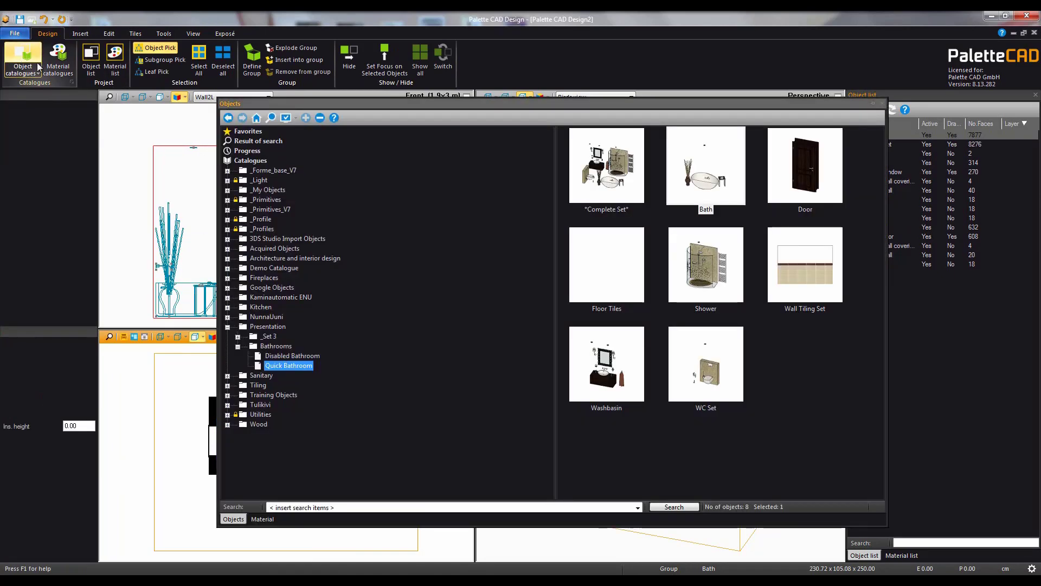
{"action": "left_click_drag", "start_coordinate": [734, 298], "coordinate": [185, 443]}
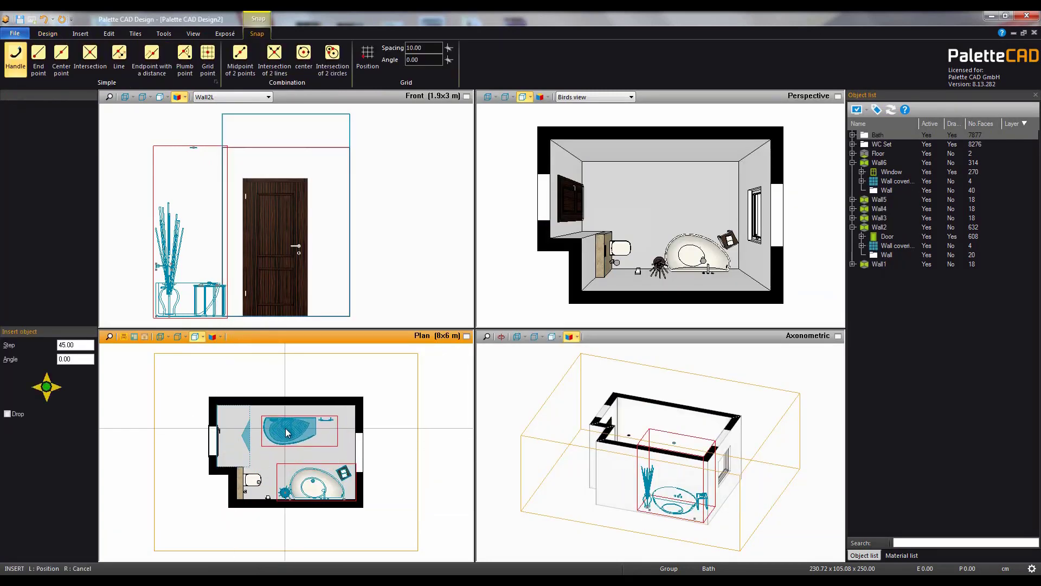
{"action": "left_click", "coordinate": [314, 420]}
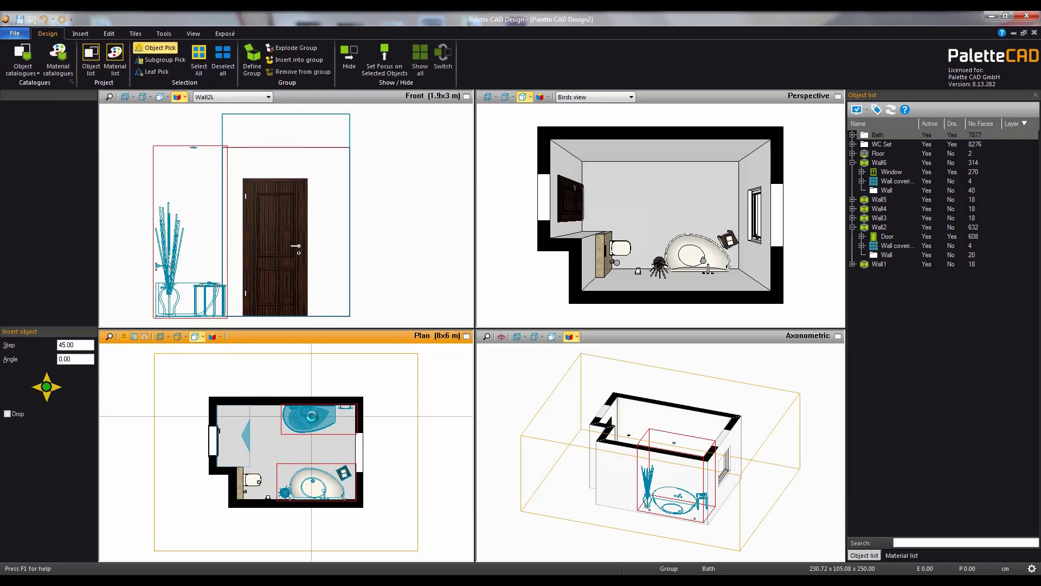
{"action": "left_click", "coordinate": [22, 57]}
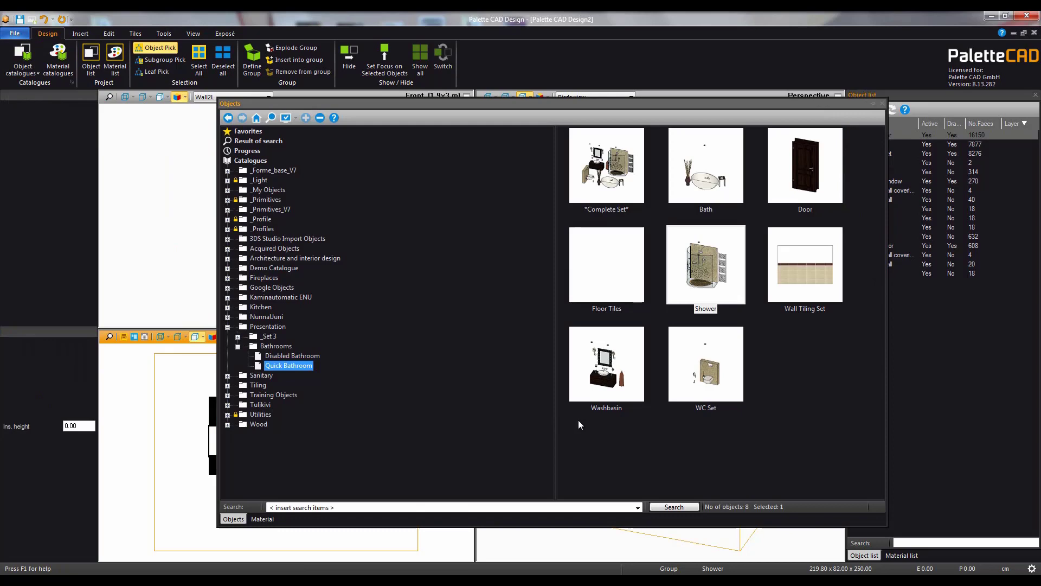
{"action": "left_click_drag", "start_coordinate": [602, 375], "coordinate": [259, 451]}
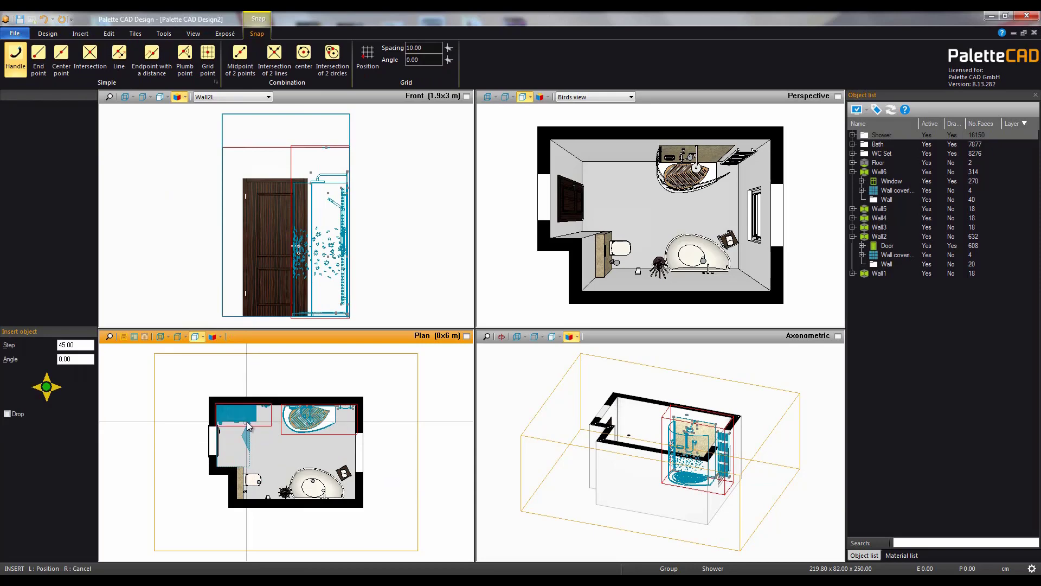
- Set the washbasin in the top-left corner and lay Floor Tiles over the uncovered floor
{"action": "left_click", "coordinate": [249, 426]}
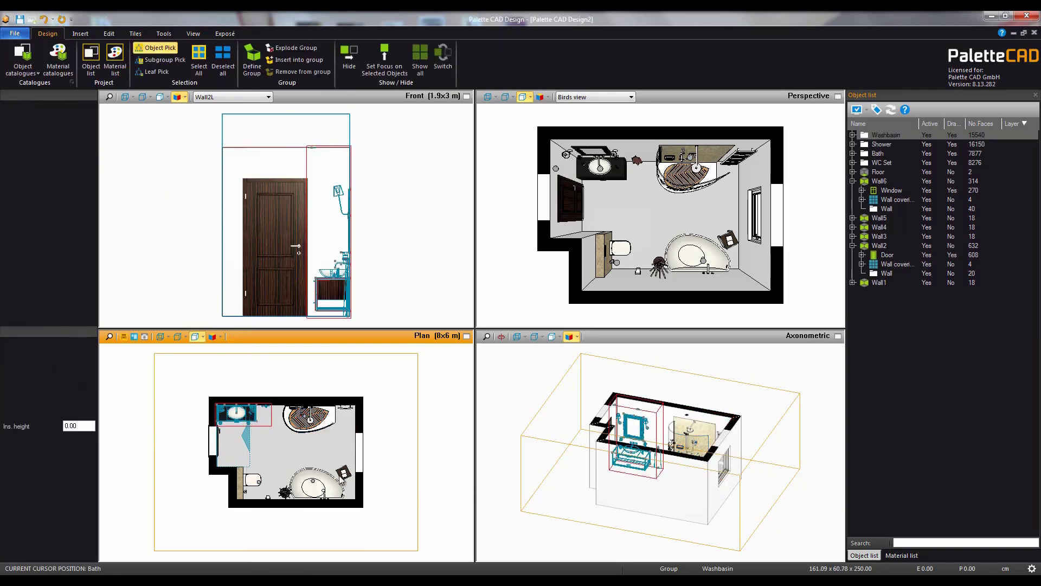
{"action": "left_click", "coordinate": [22, 54]}
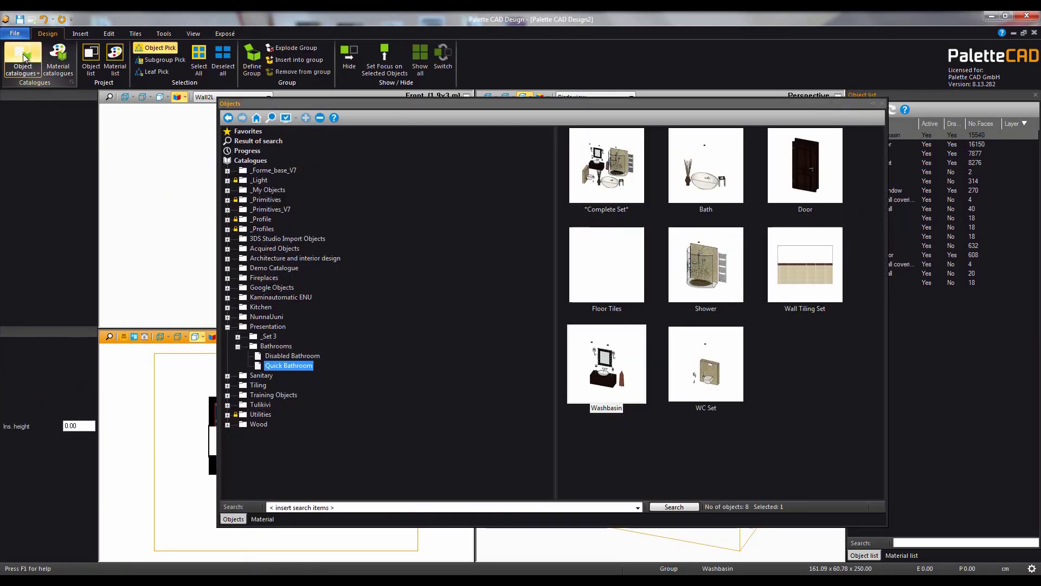
{"action": "double_click", "coordinate": [619, 261]}
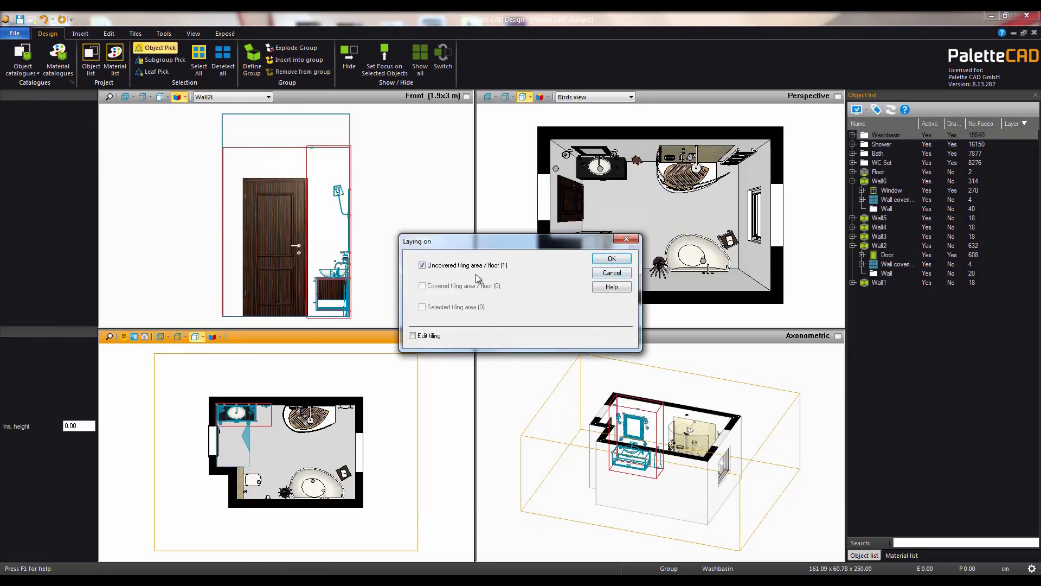
{"action": "left_click", "coordinate": [611, 259]}
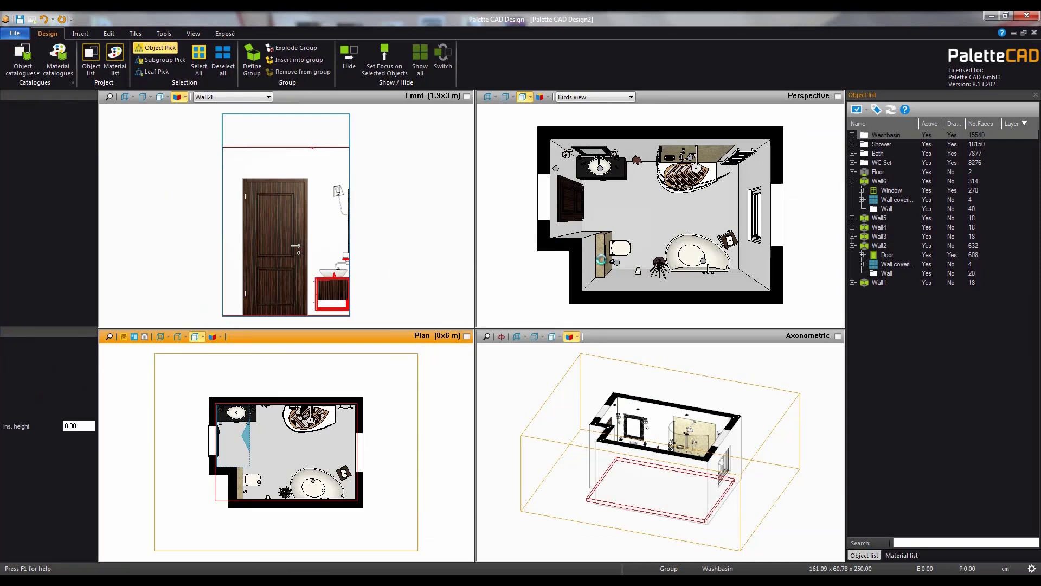
- Apply the Wall Tiling Set: beige tiles to 120.8 cm with a border band to 136 cm
{"action": "left_click", "coordinate": [23, 53]}
{"action": "double_click", "coordinate": [786, 272]}
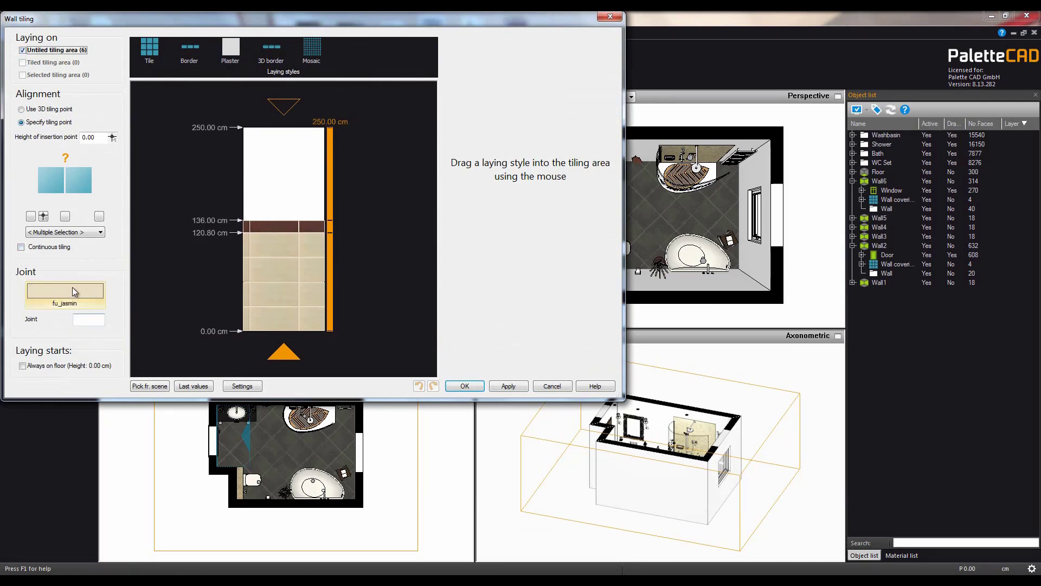
{"action": "left_click", "coordinate": [470, 385]}
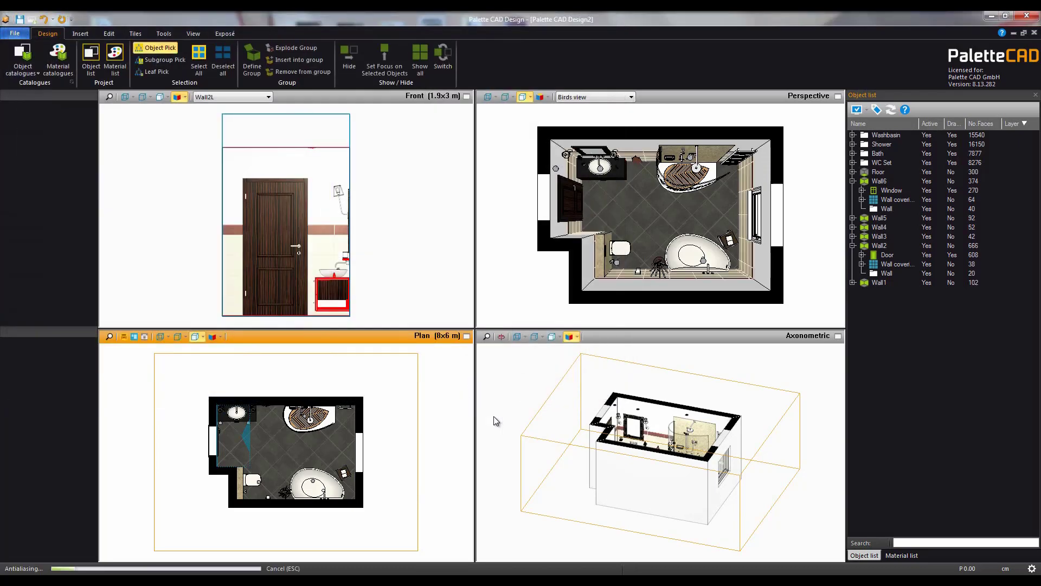
- Turn on sunlight at 50% in the Daylight settings
{"action": "left_click", "coordinate": [194, 34]}
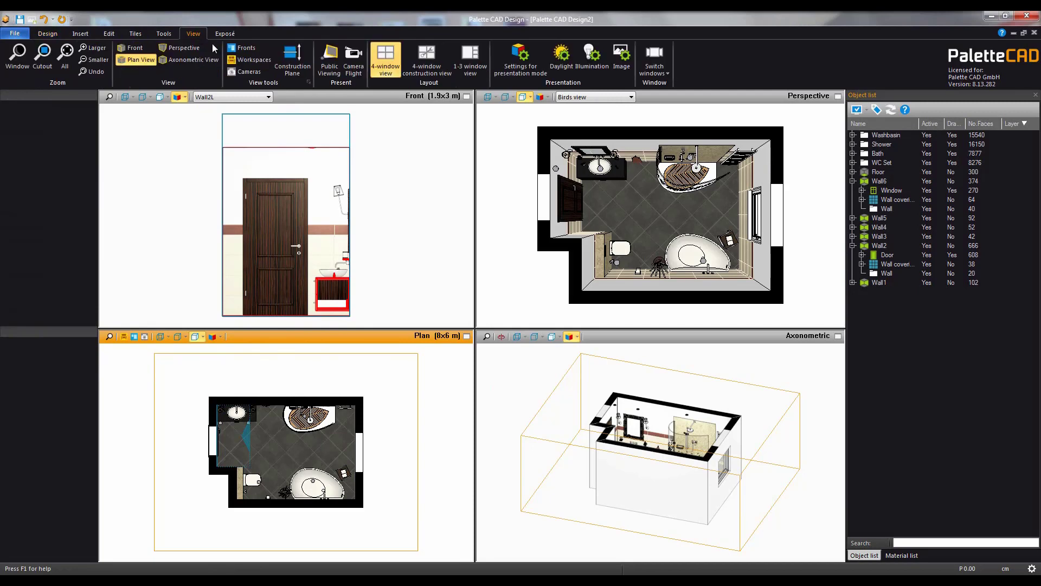
{"action": "left_click", "coordinate": [559, 61]}
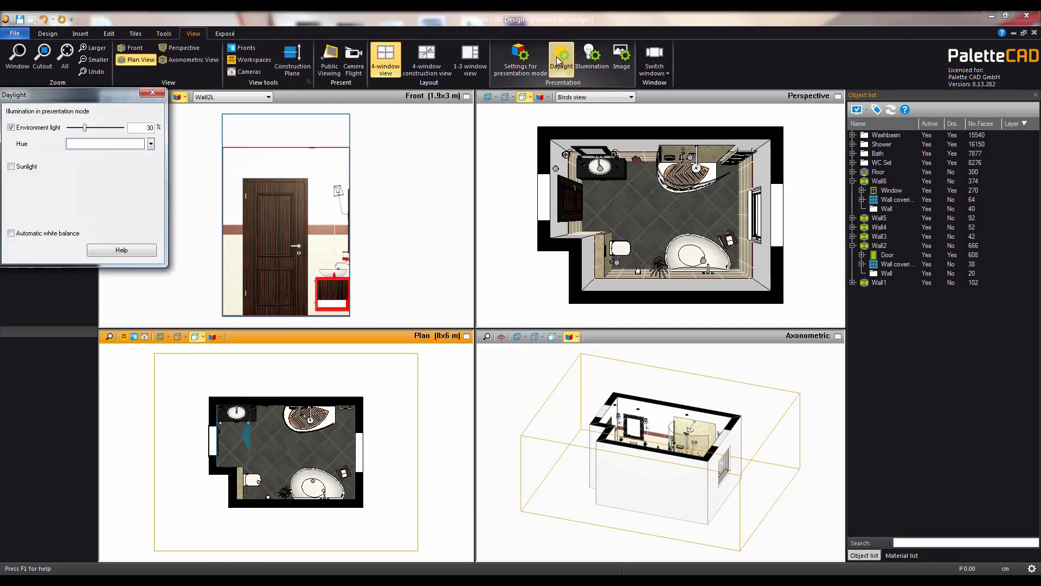
{"action": "left_click", "coordinate": [12, 167]}
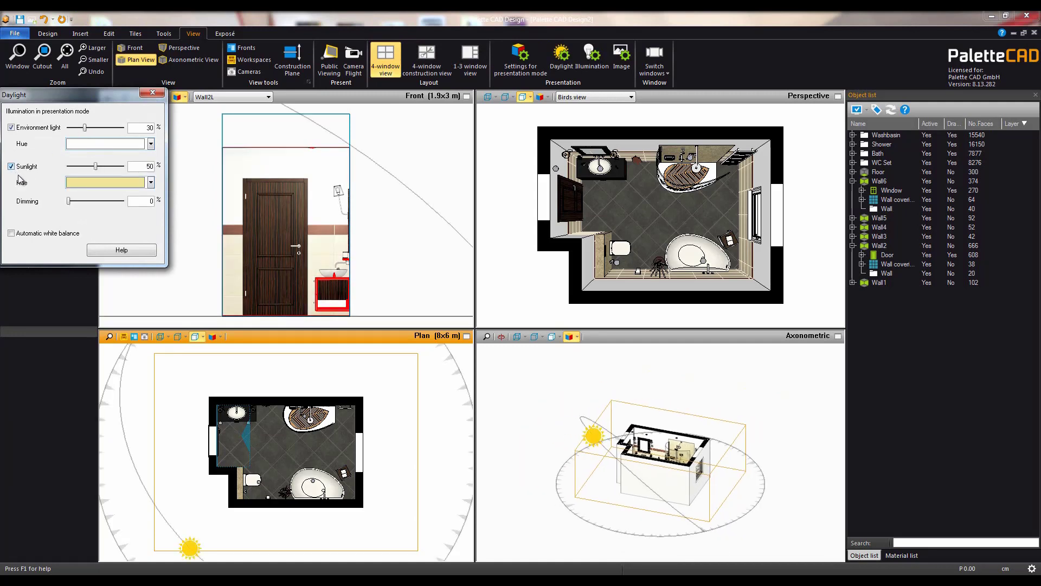
- Render the perspective view in Virtual Reality mode and make the axonometric view active
{"action": "left_click", "coordinate": [546, 97]}
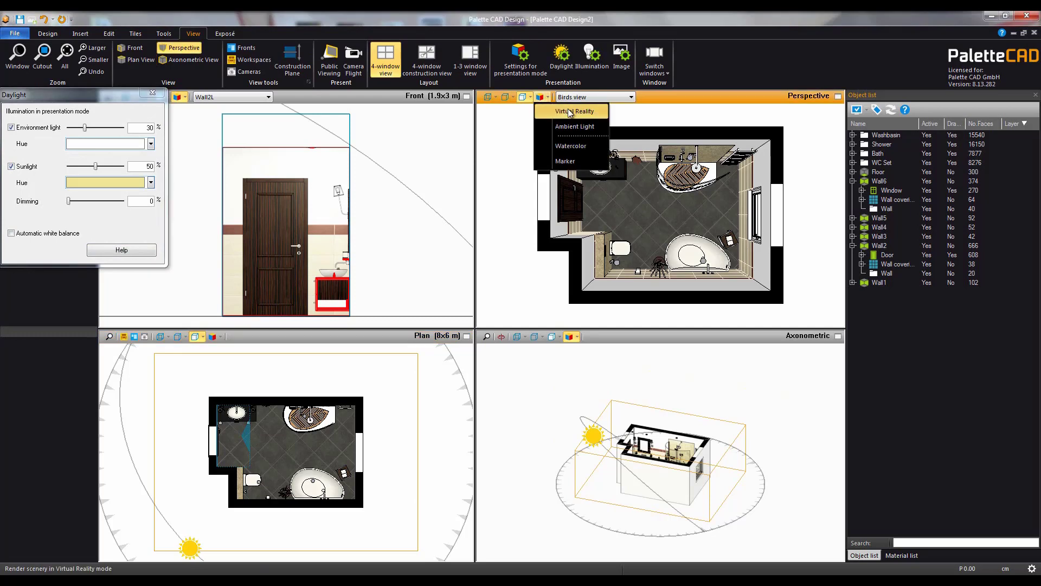
{"action": "left_click", "coordinate": [570, 112]}
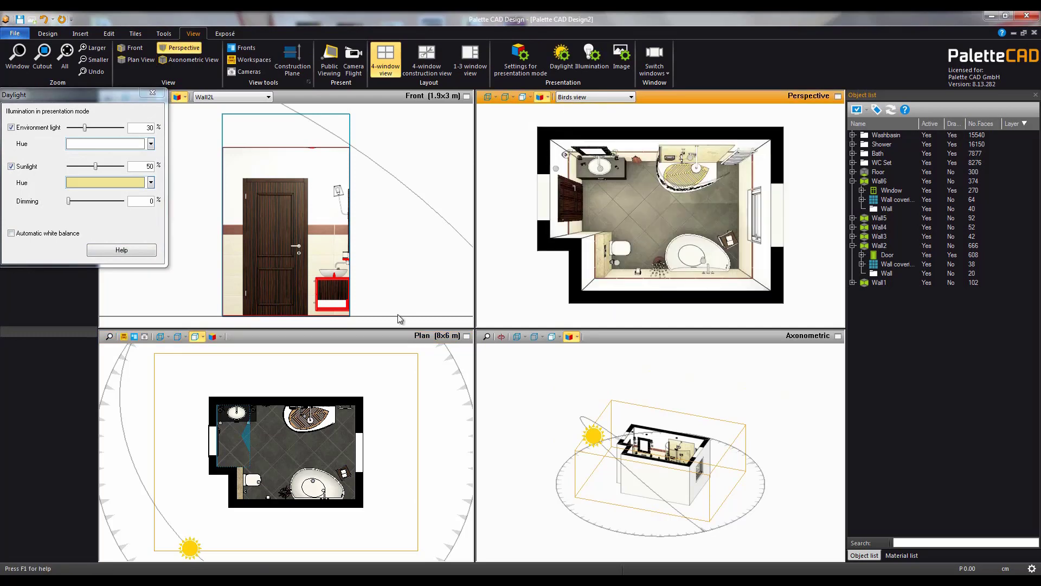
{"action": "left_click", "coordinate": [564, 507]}
- Move the sun along its path to the room's right side
{"action": "left_click_drag", "start_coordinate": [566, 507], "coordinate": [755, 521]}
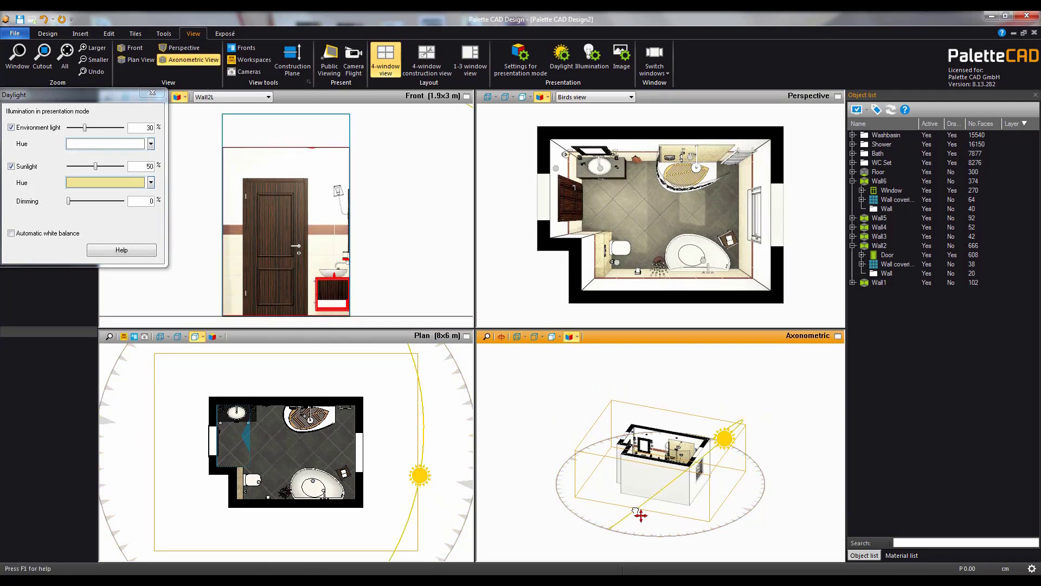
{"action": "left_click_drag", "start_coordinate": [640, 518], "coordinate": [645, 525]}
{"action": "left_click", "coordinate": [743, 470]}
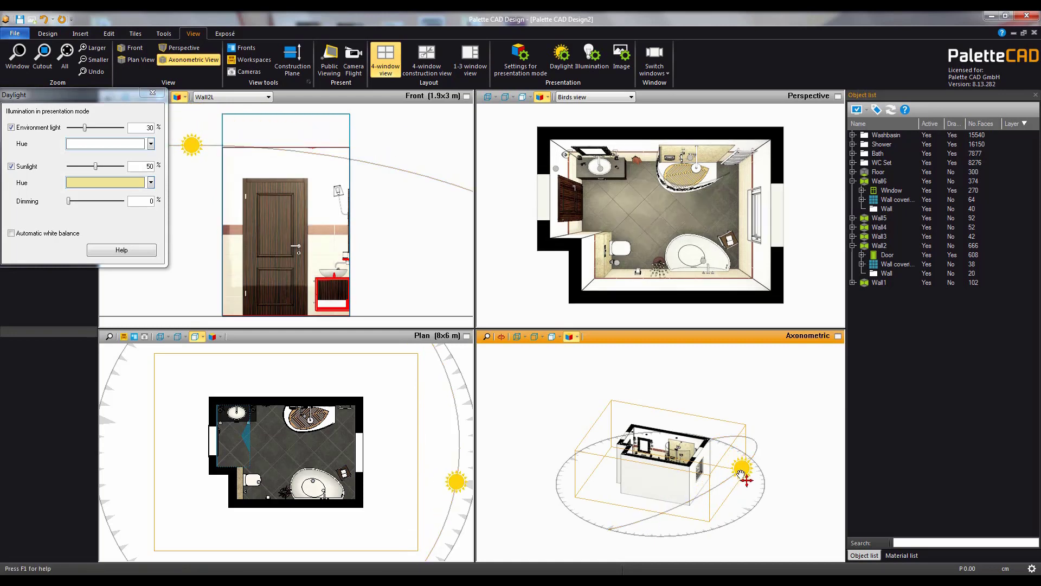
{"action": "mouse_move", "coordinate": [747, 477]}
{"action": "left_mouse_down"}
{"action": "mouse_move", "coordinate": [749, 466]}
{"action": "mouse_move", "coordinate": [755, 472]}
{"action": "left_mouse_up"}
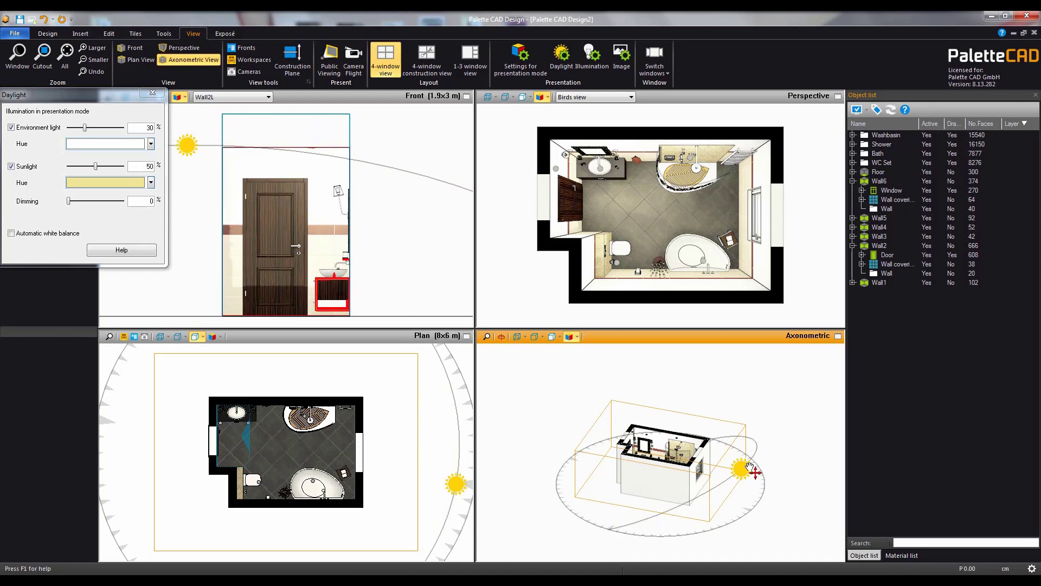
- Give the sunlight a stronger yellow hue and close the Daylight settings
{"action": "left_click", "coordinate": [151, 182]}
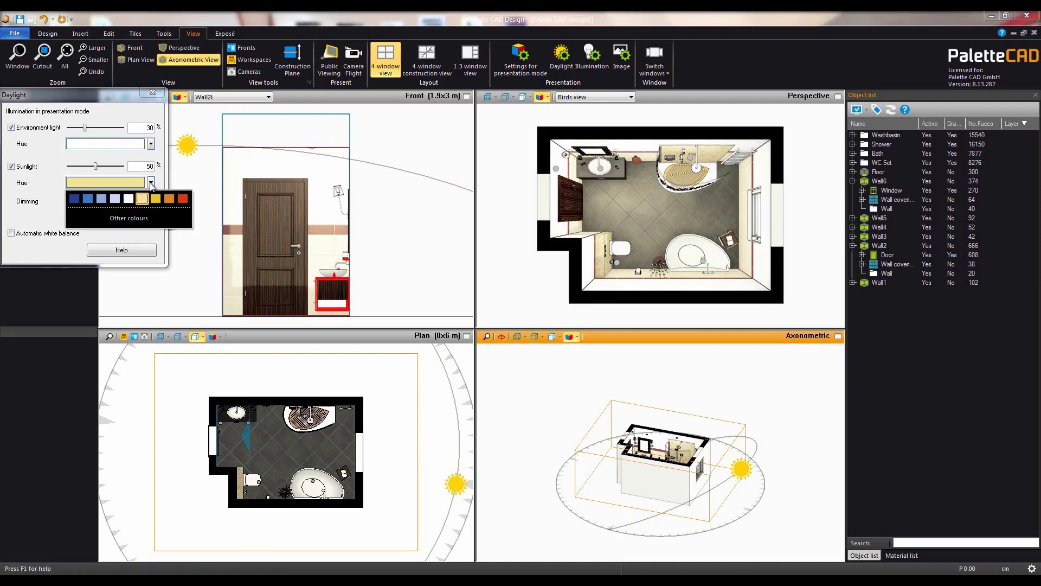
{"action": "left_click", "coordinate": [156, 198]}
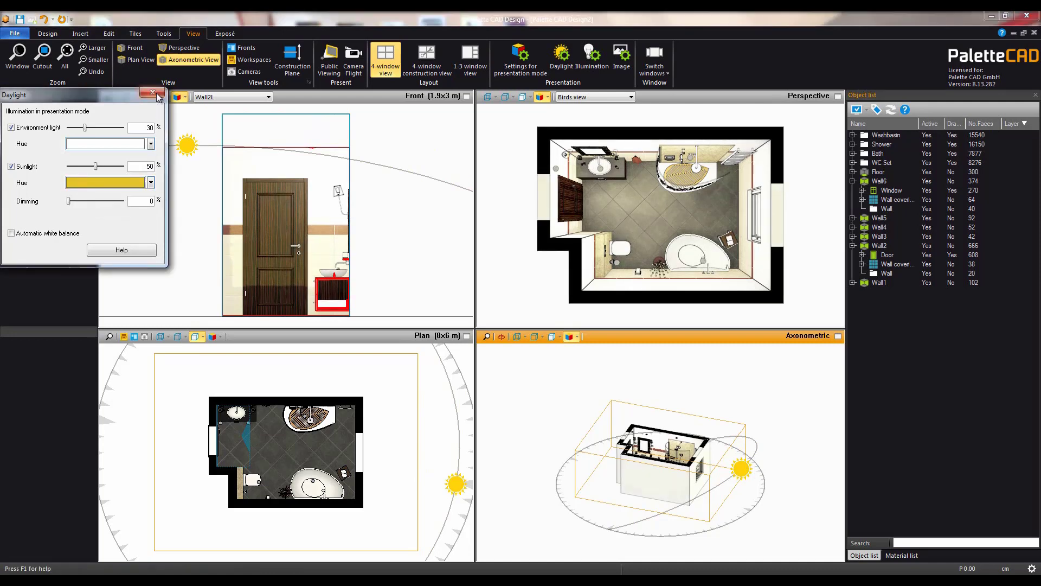
{"action": "left_click", "coordinate": [153, 93]}
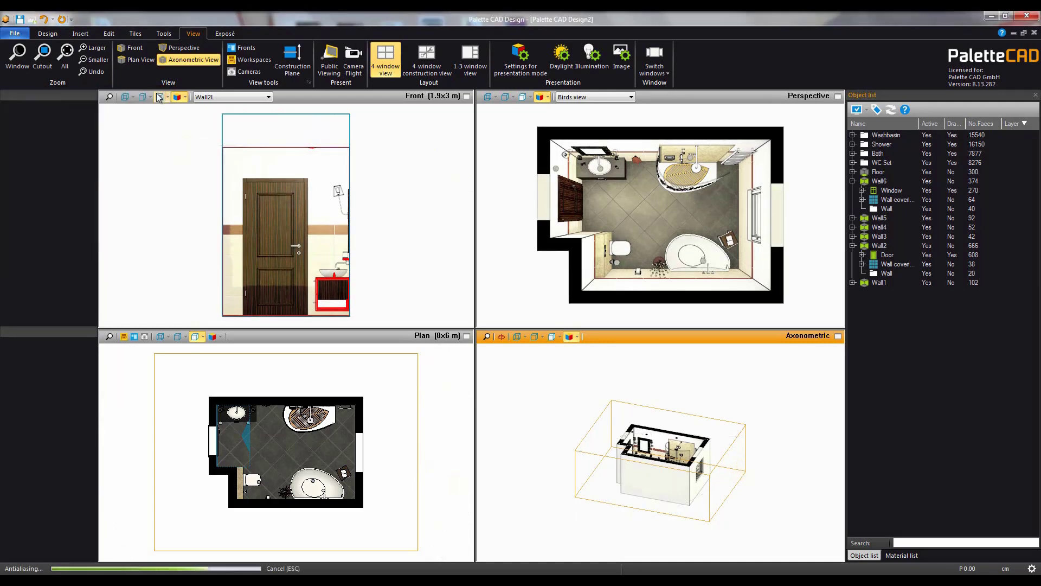
- Insert a 10 cm thick ceiling, Ceiling1, into the bathroom at 250 cm height
{"action": "left_click", "coordinate": [79, 35]}
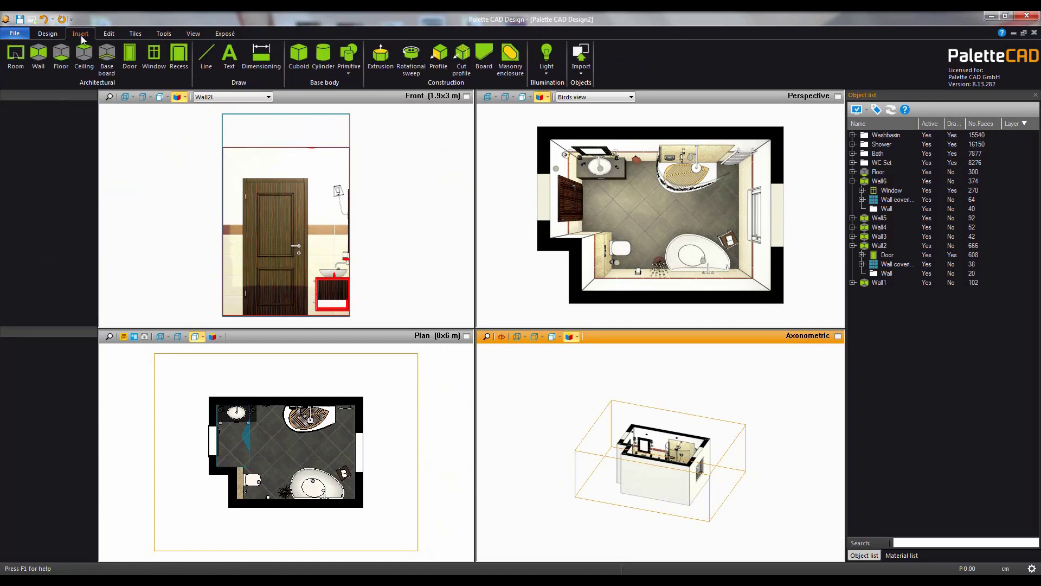
{"action": "left_click", "coordinate": [84, 60]}
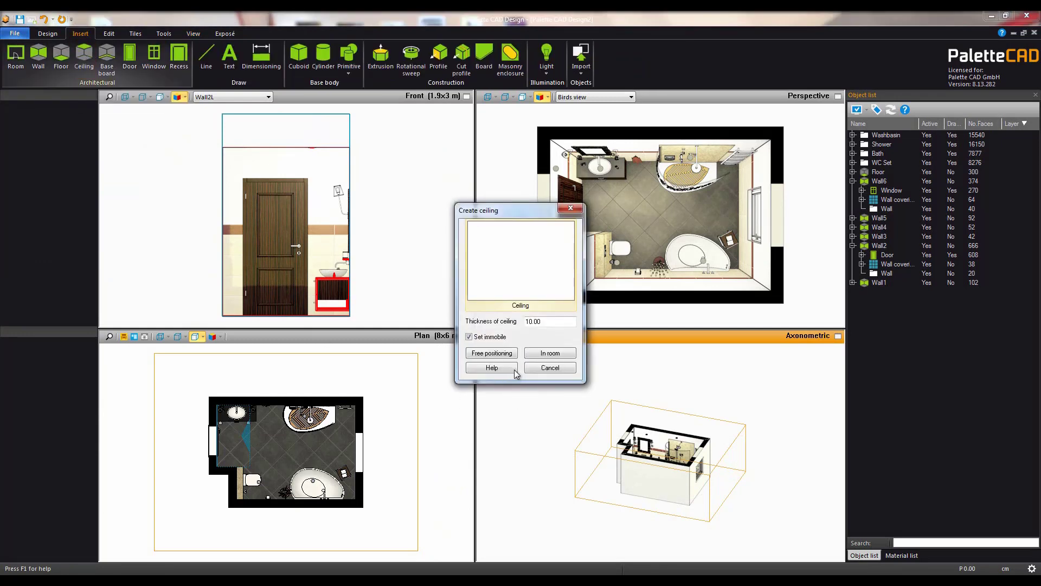
{"action": "left_click", "coordinate": [549, 354]}
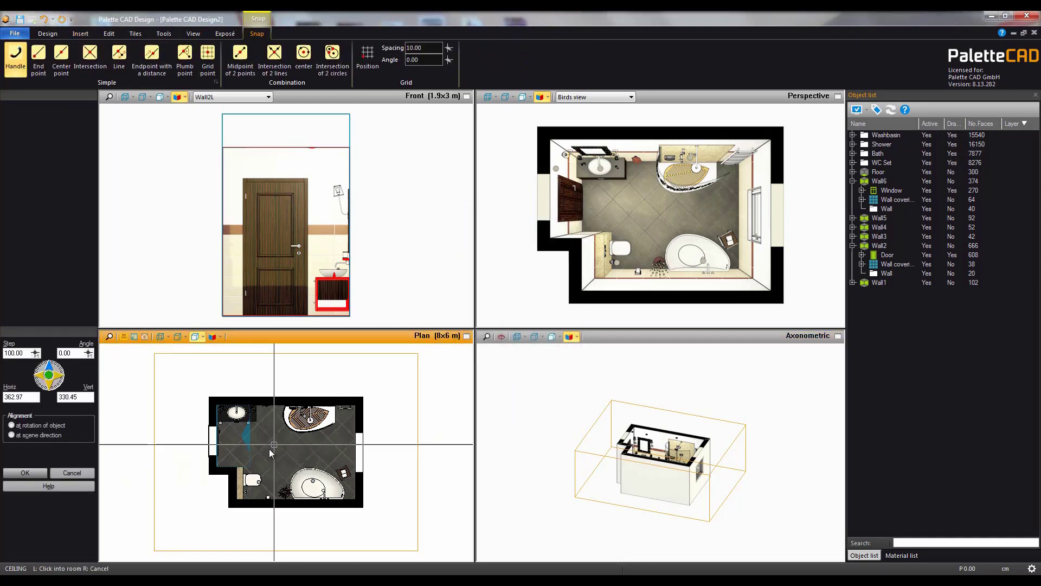
{"action": "left_click", "coordinate": [286, 453]}
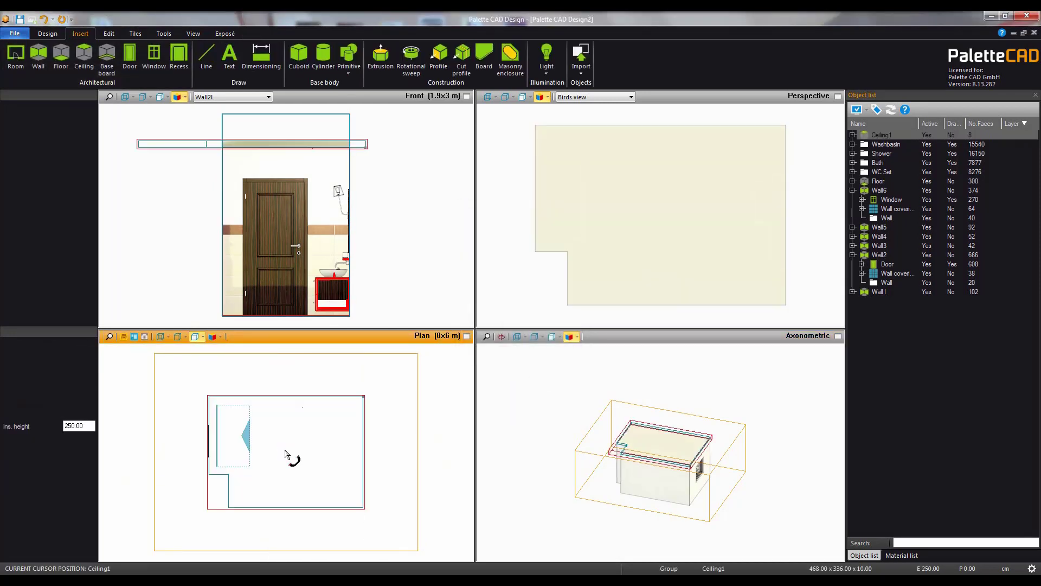
{"action": "left_click", "coordinate": [428, 186]}
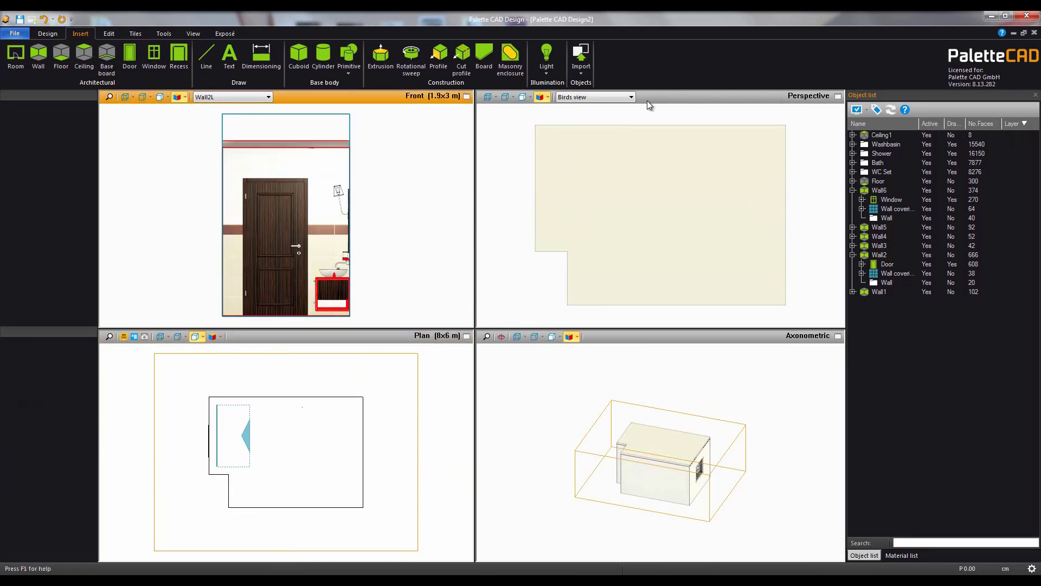
- Show the perspective view from Camera6 and maximize it to fill the workspace
{"action": "left_click", "coordinate": [632, 97]}
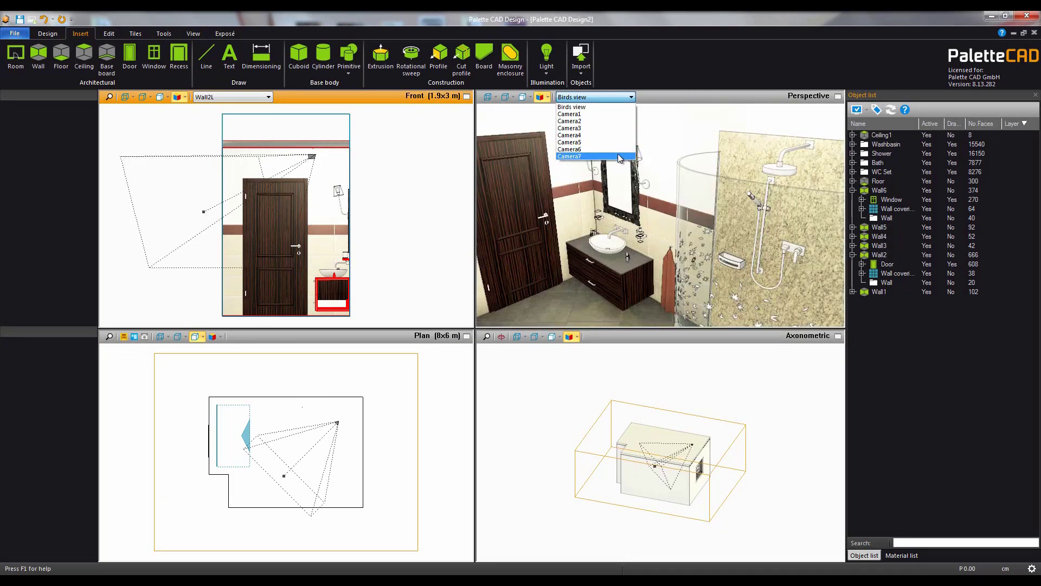
{"action": "left_click", "coordinate": [619, 151]}
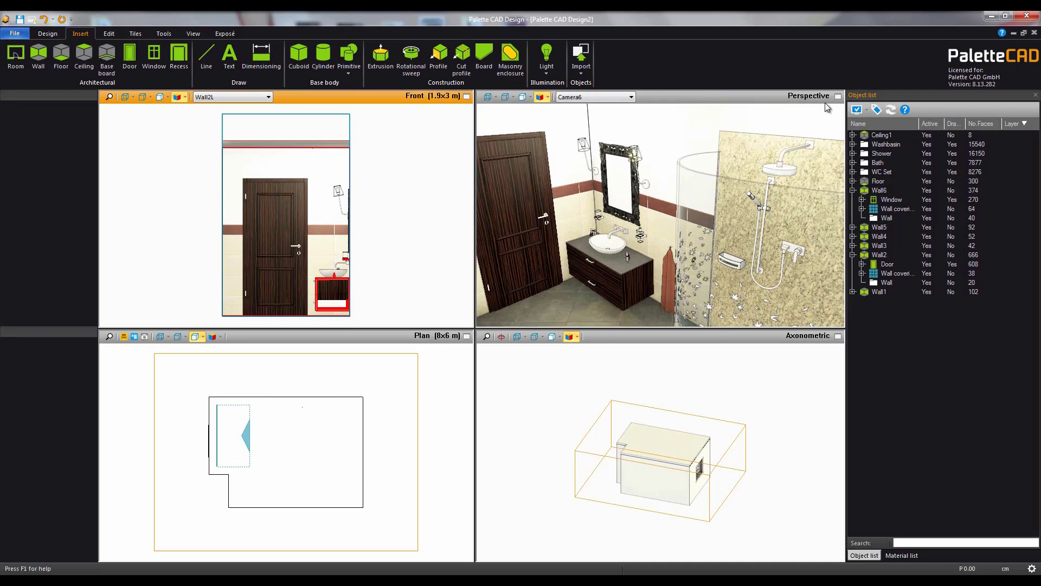
{"action": "left_click", "coordinate": [839, 96]}
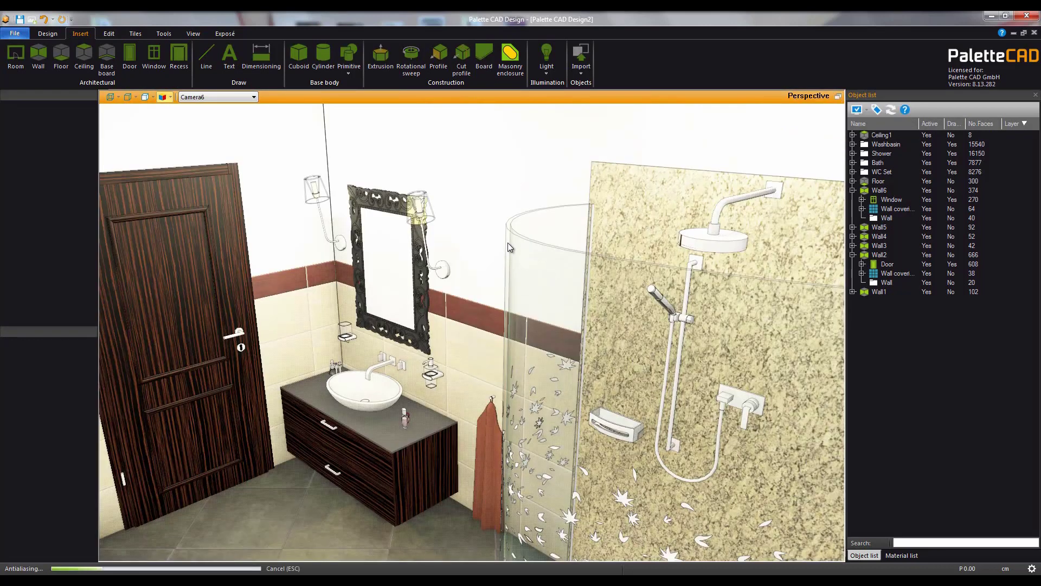
- Lower the Camera6 viewpoint with Camera Lift and bring it nearer the shower
{"action": "right_click", "coordinate": [467, 219]}
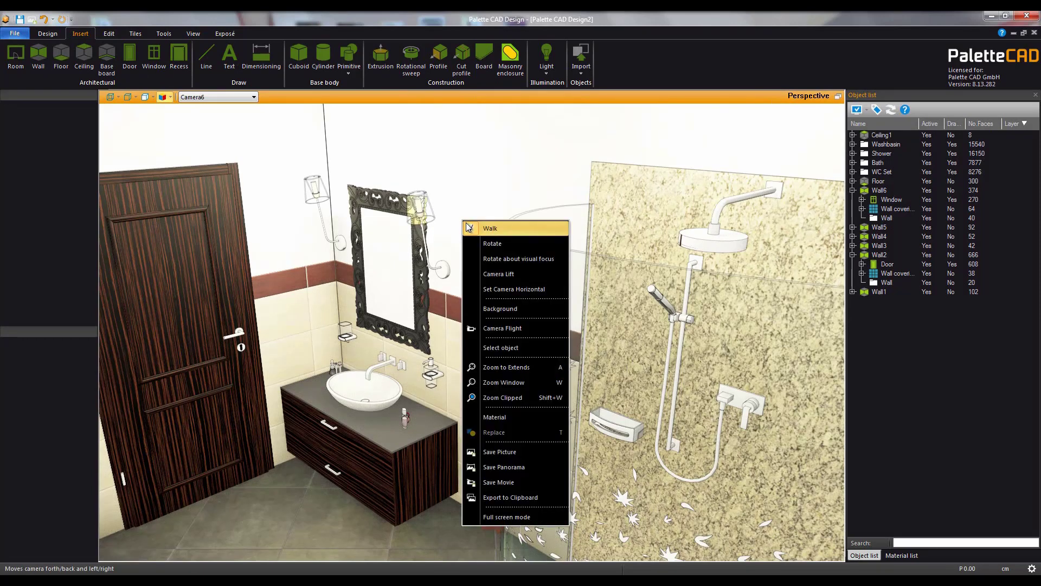
{"action": "left_click", "coordinate": [532, 279]}
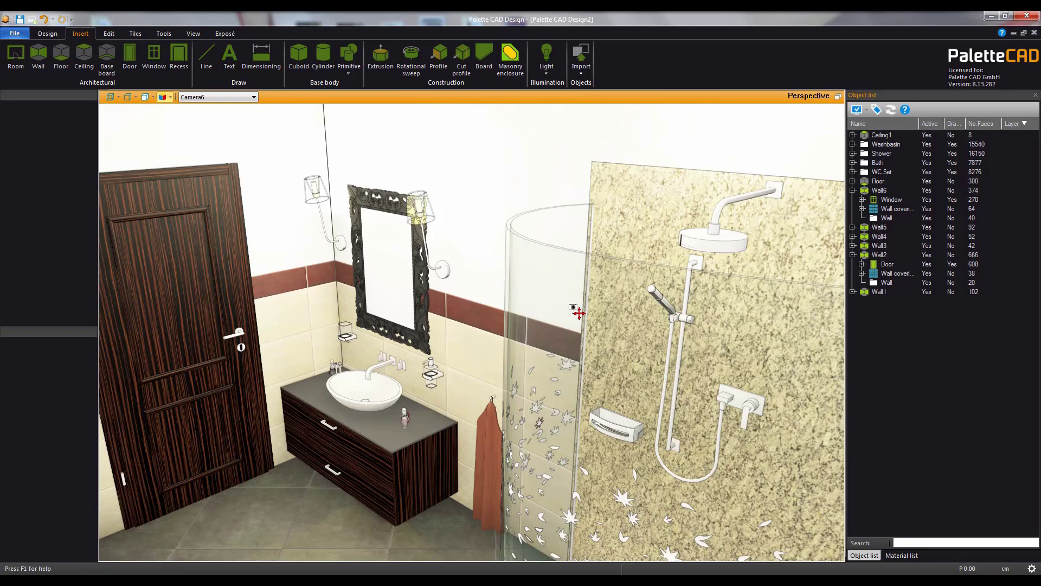
{"action": "left_click_drag", "start_coordinate": [568, 310], "coordinate": [580, 296]}
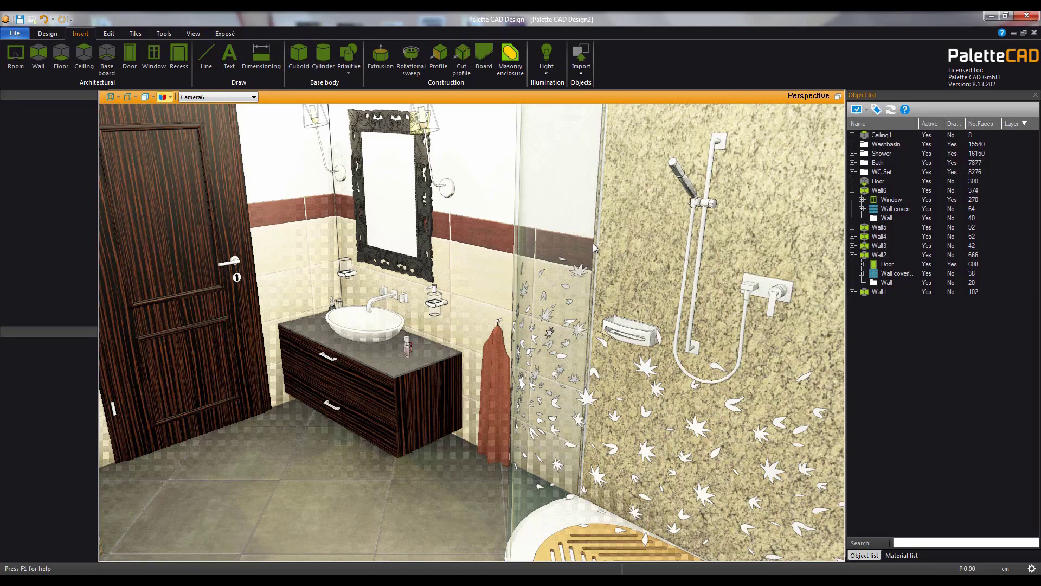
- Set the perspective toolbar's render mode to Watercolor, then change it to Ambient Light
{"action": "left_click", "coordinate": [170, 98]}
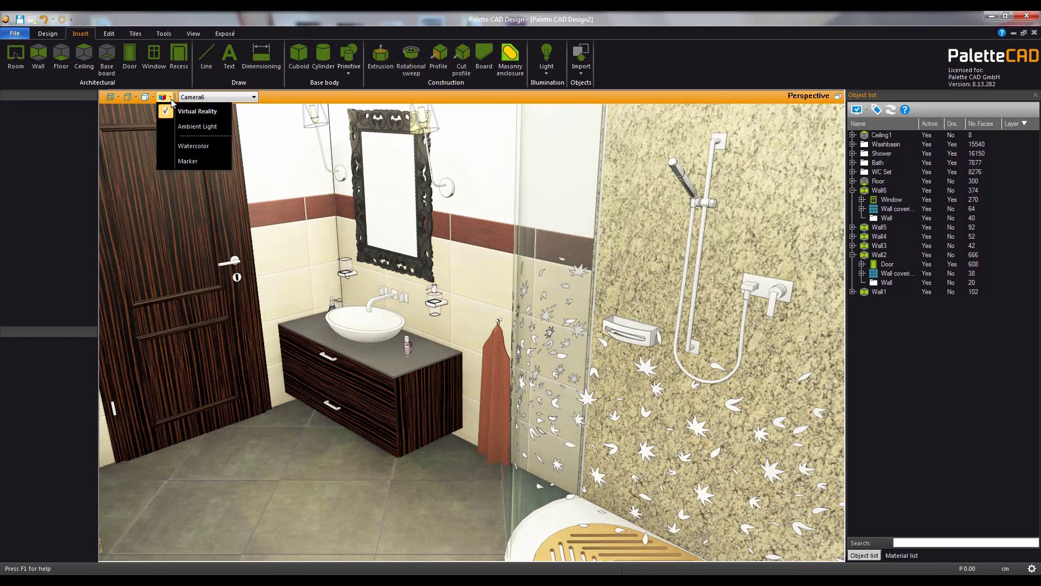
{"action": "left_click", "coordinate": [185, 146]}
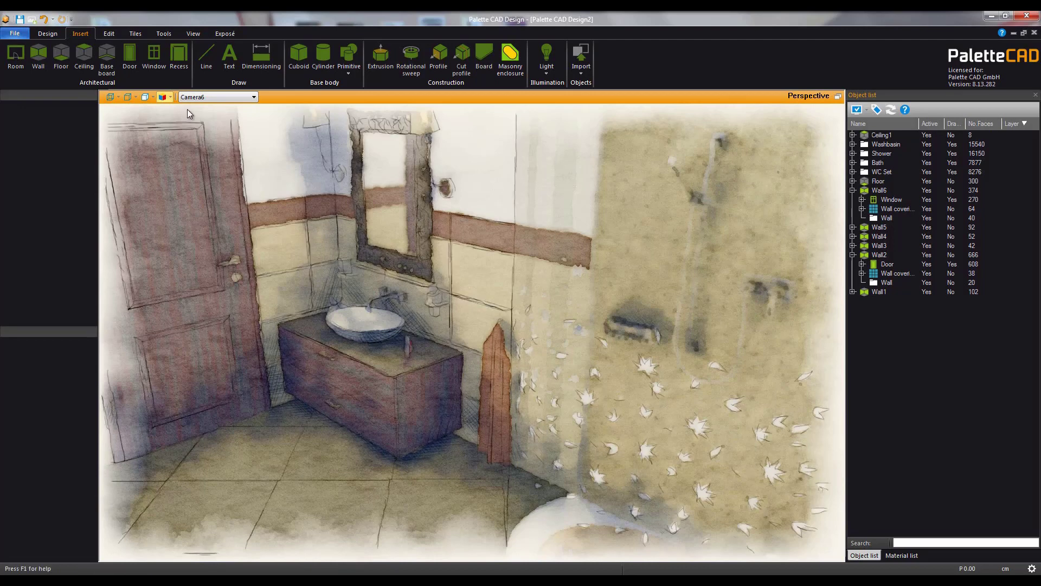
{"action": "left_click", "coordinate": [171, 98]}
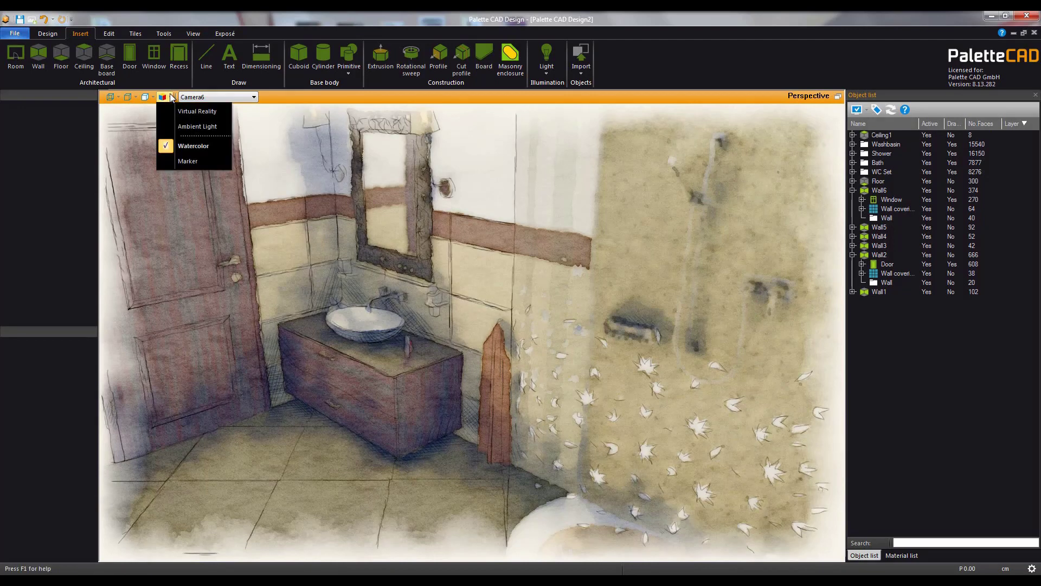
{"action": "left_click", "coordinate": [193, 126]}
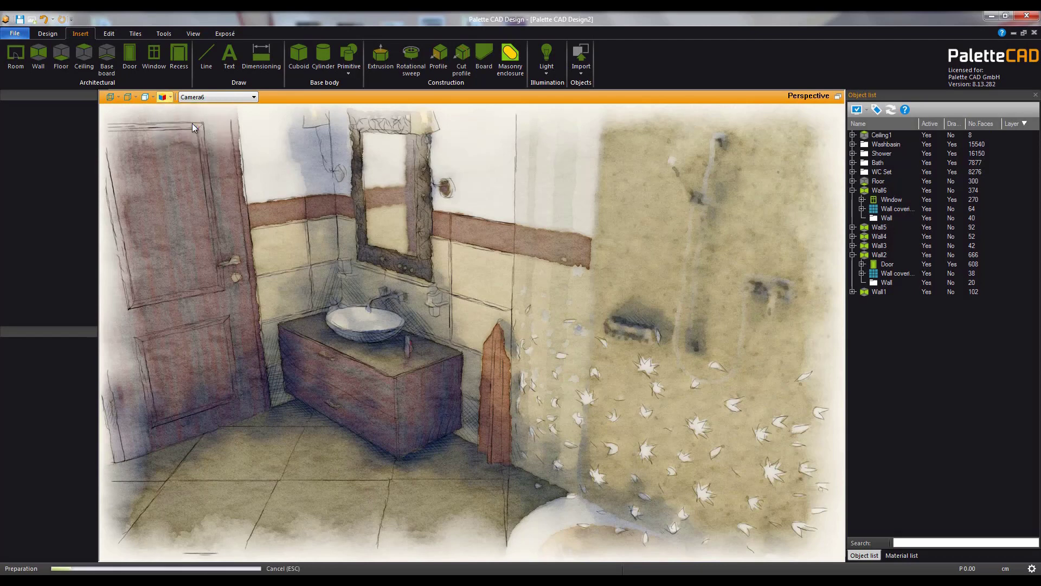